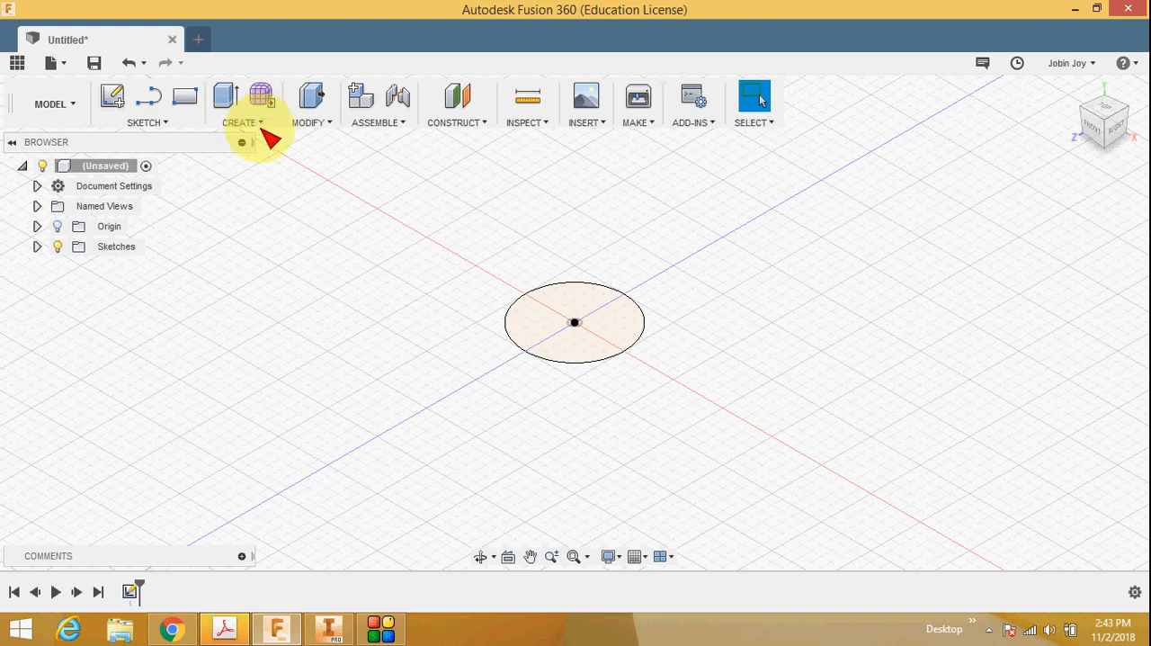
Step: Extrude the circle profile upward 40 mm as a new body, checking the height in the reference drawing in the browser
click(260, 123)
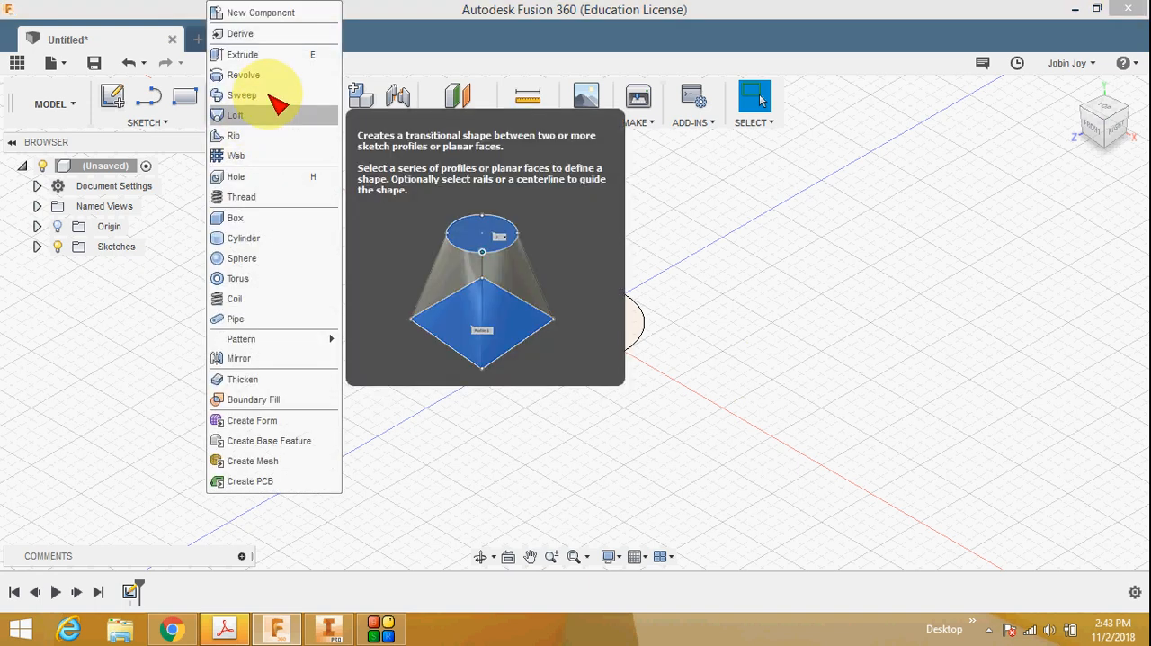
click(256, 54)
click(601, 318)
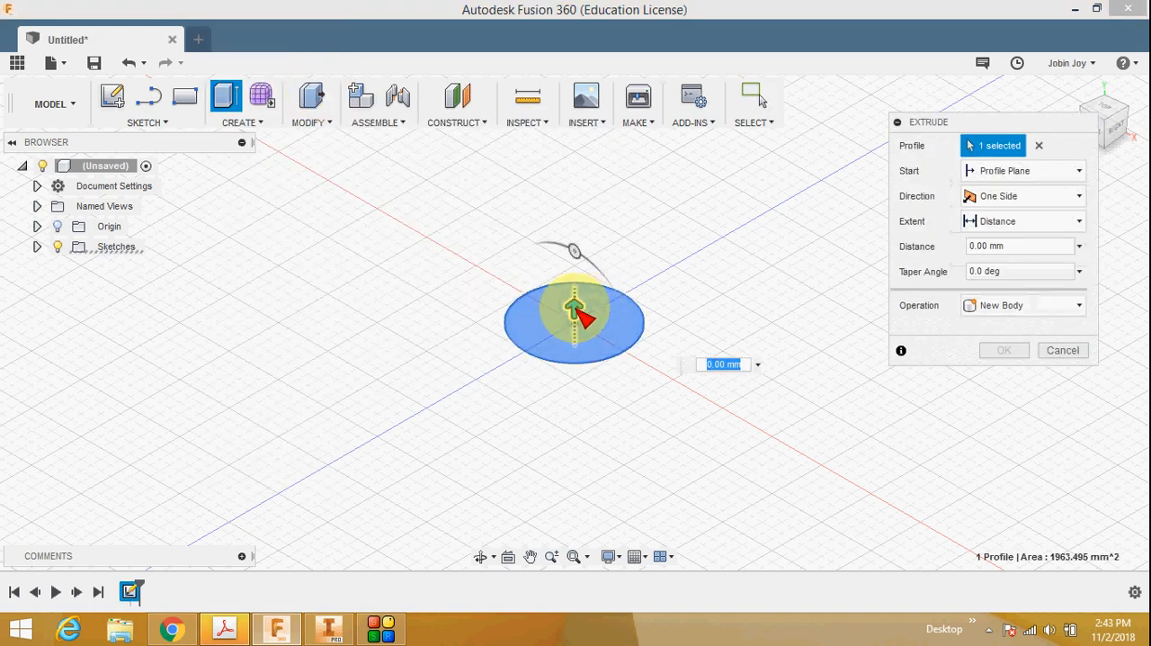
drag(578, 310, 576, 229)
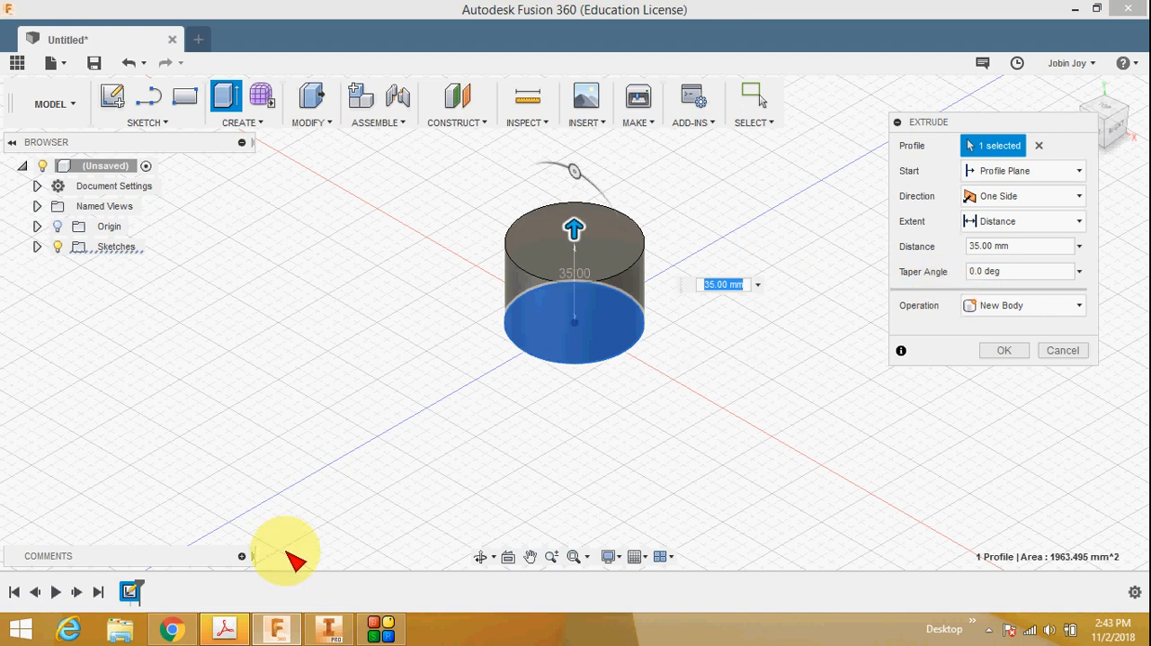
key(alt+Tab)
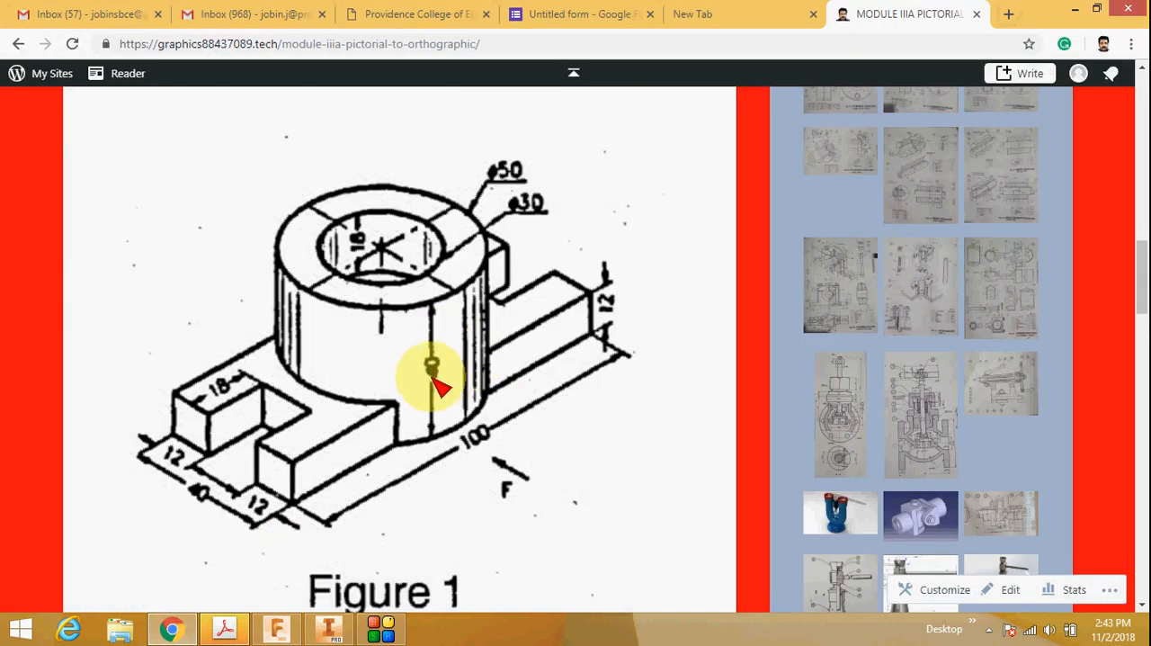
click(276, 629)
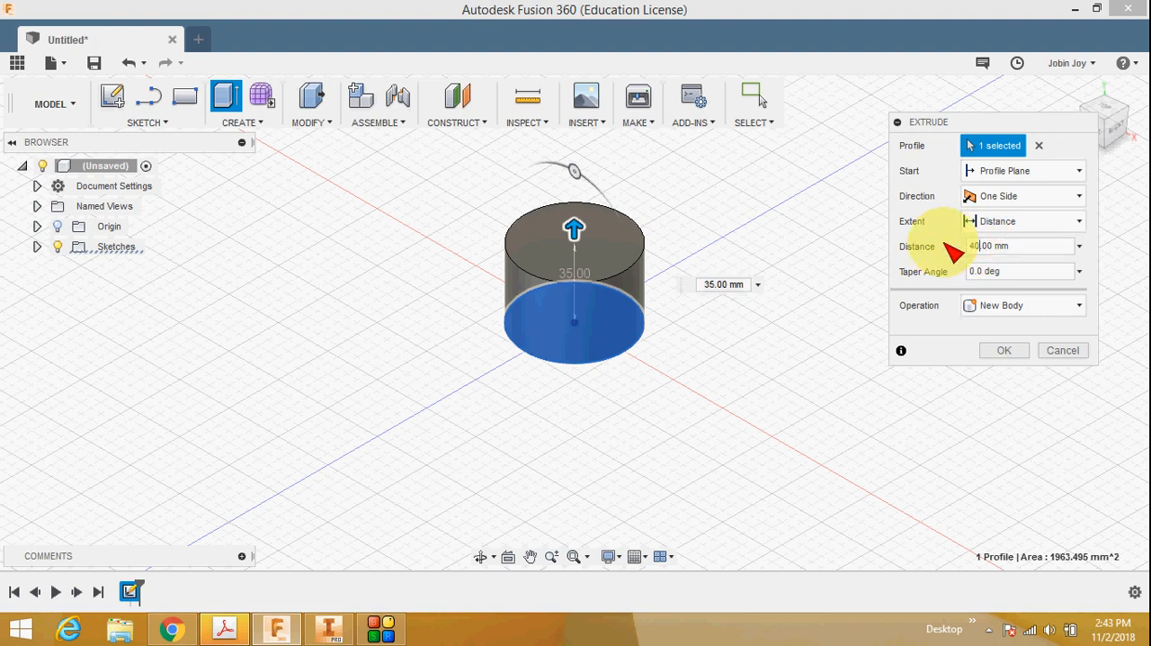
click(1005, 351)
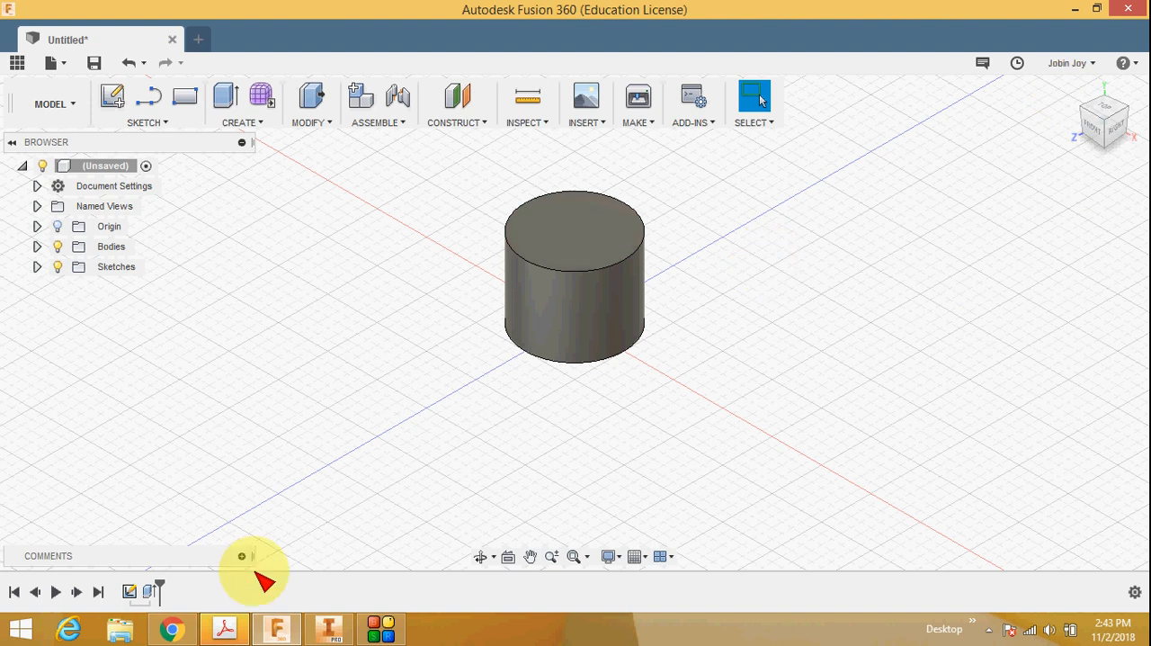
Step: Check the base dimensions in the browser's reference drawing and start a sketch on the cylinder's bottom face
click(172, 629)
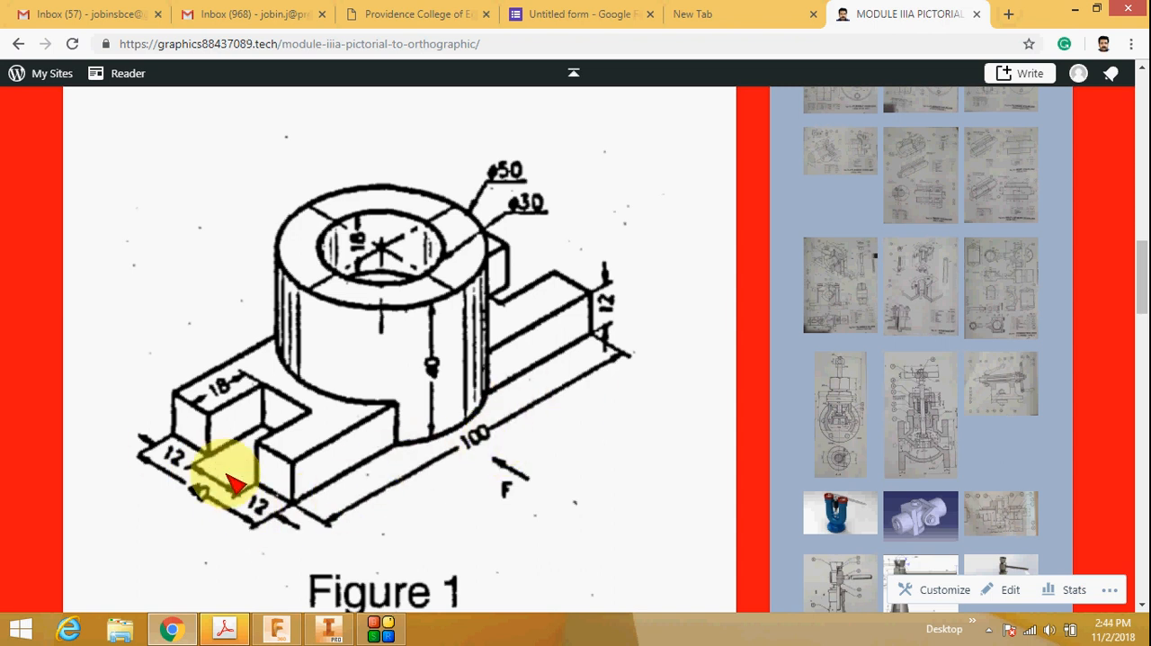
click(277, 628)
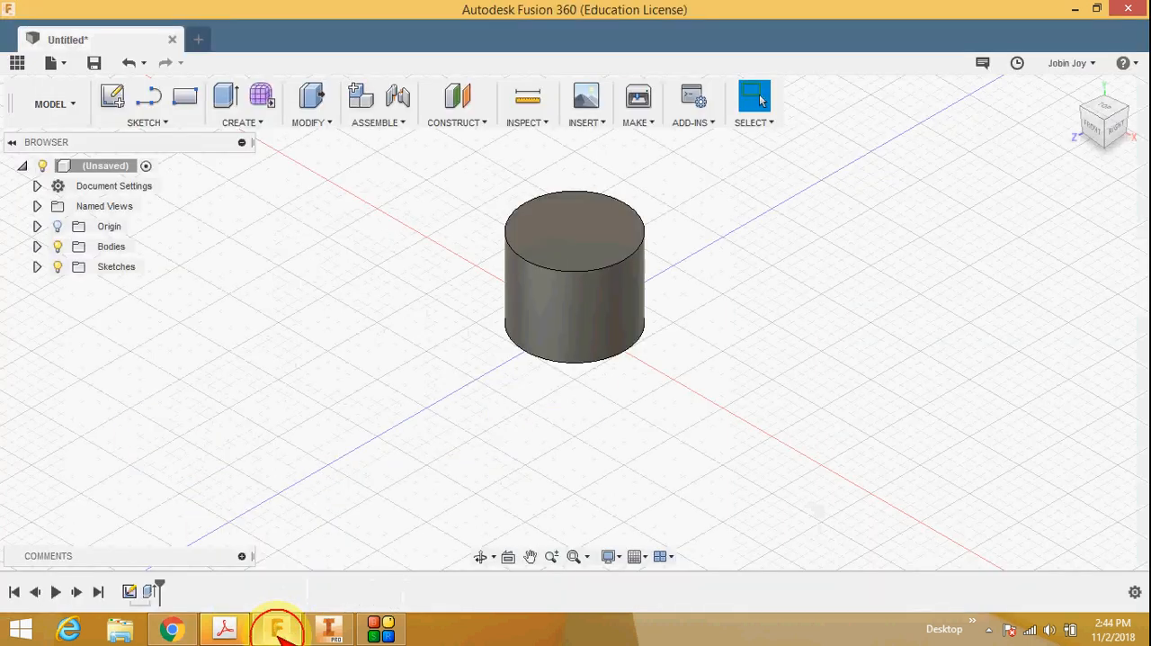
click(1113, 159)
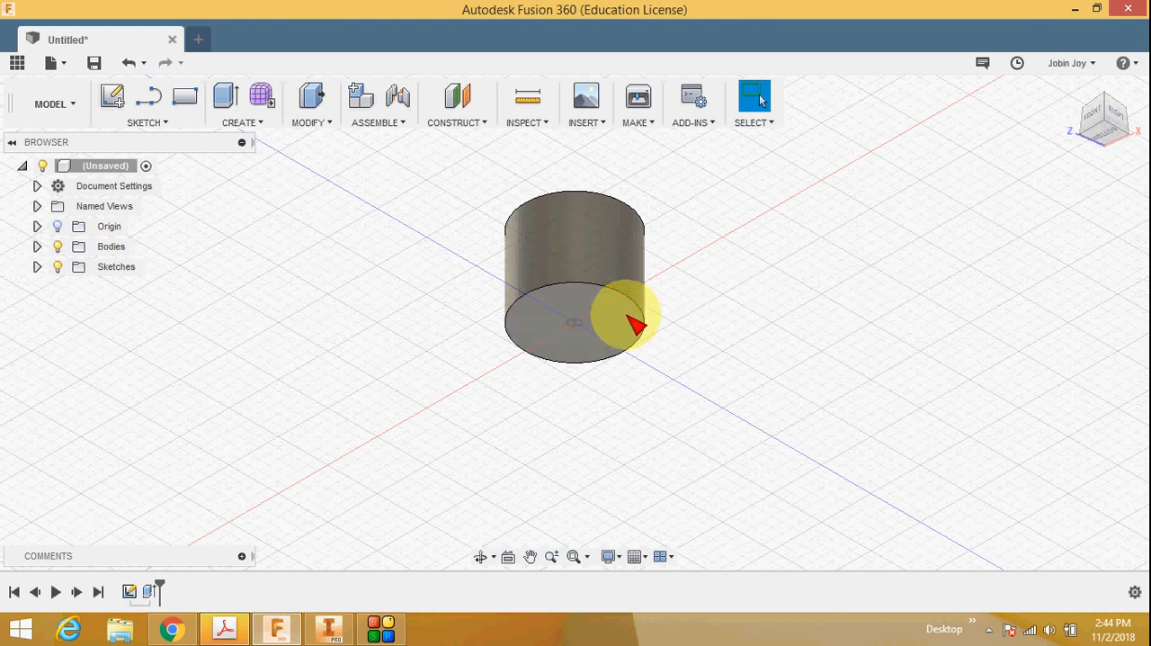
right_click(600, 312)
click(574, 392)
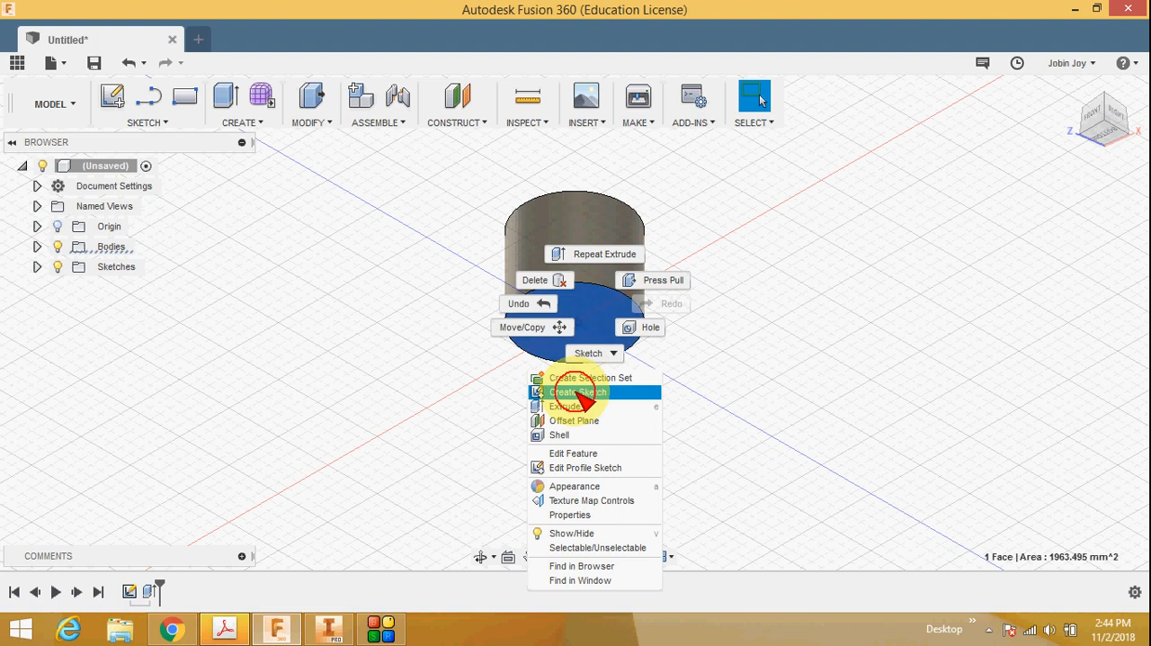
Step: Draw a center rectangle 100 mm long and 40 mm wide about the origin and finish the sketch
click(160, 123)
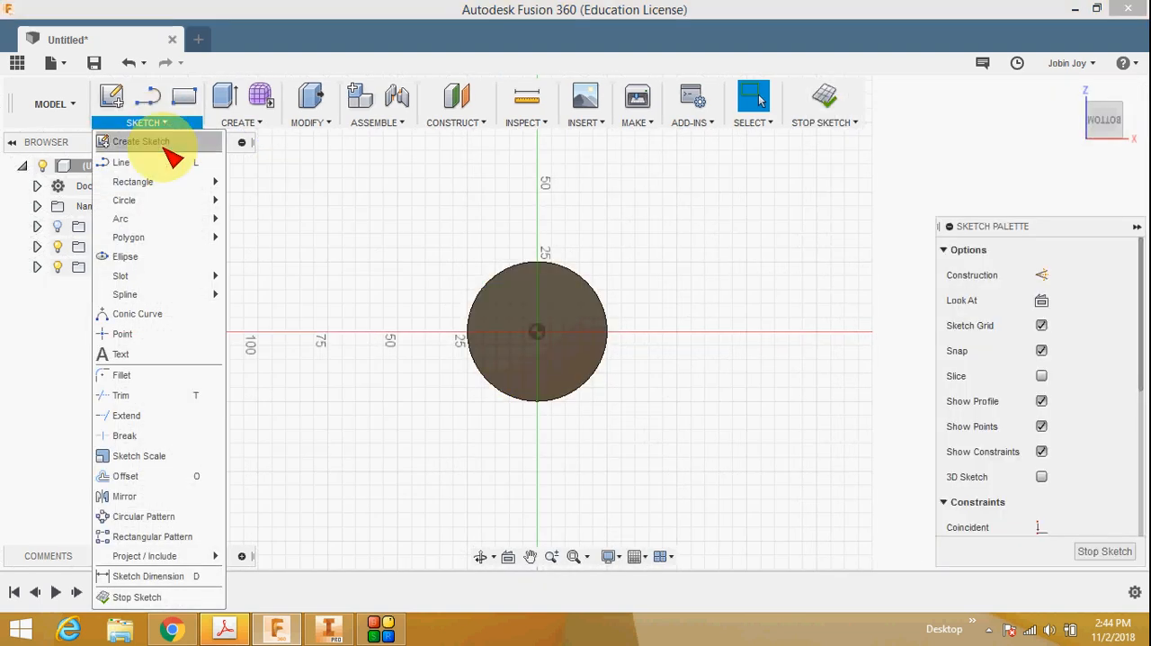
mouse_move(180, 183)
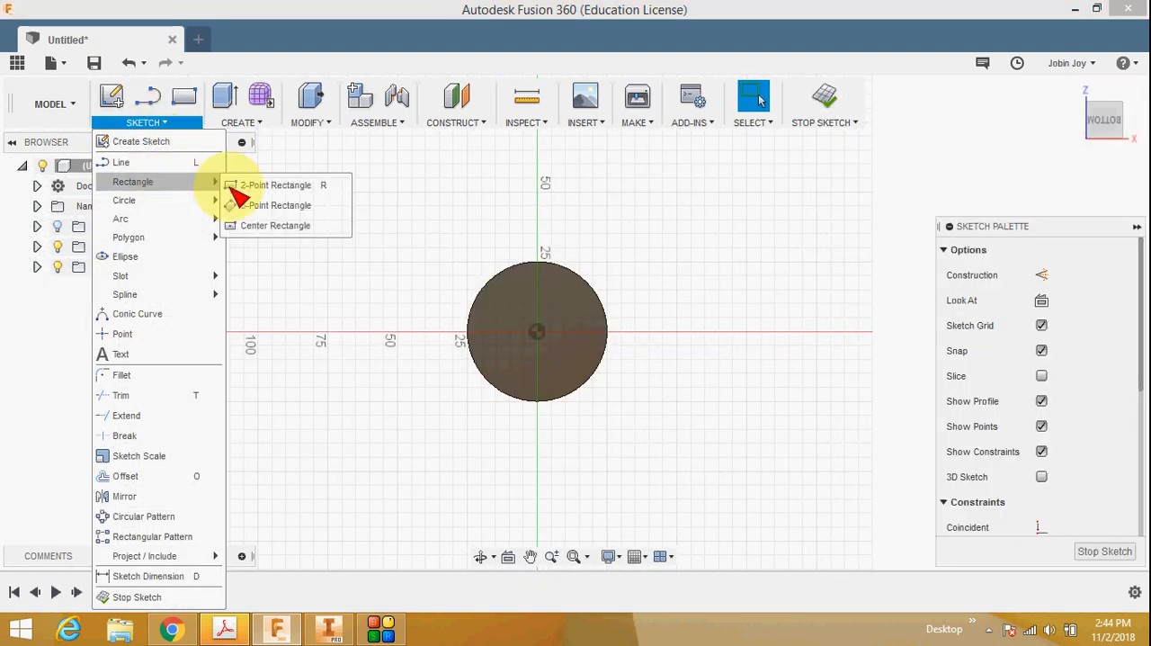
click(306, 227)
click(536, 331)
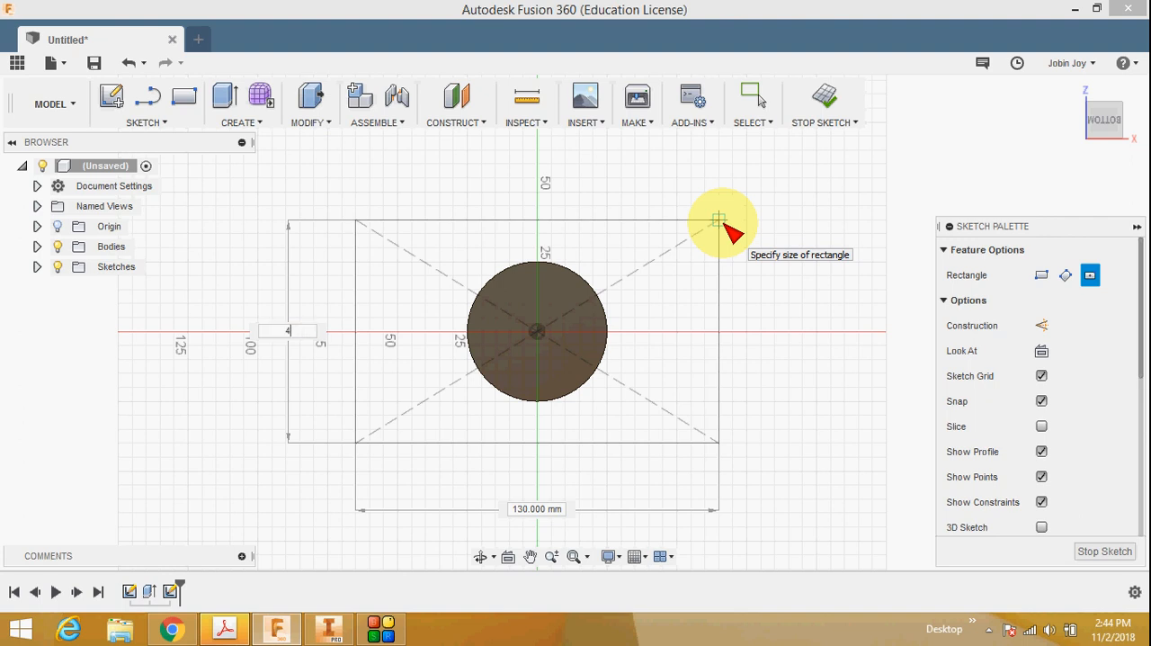
text(0)
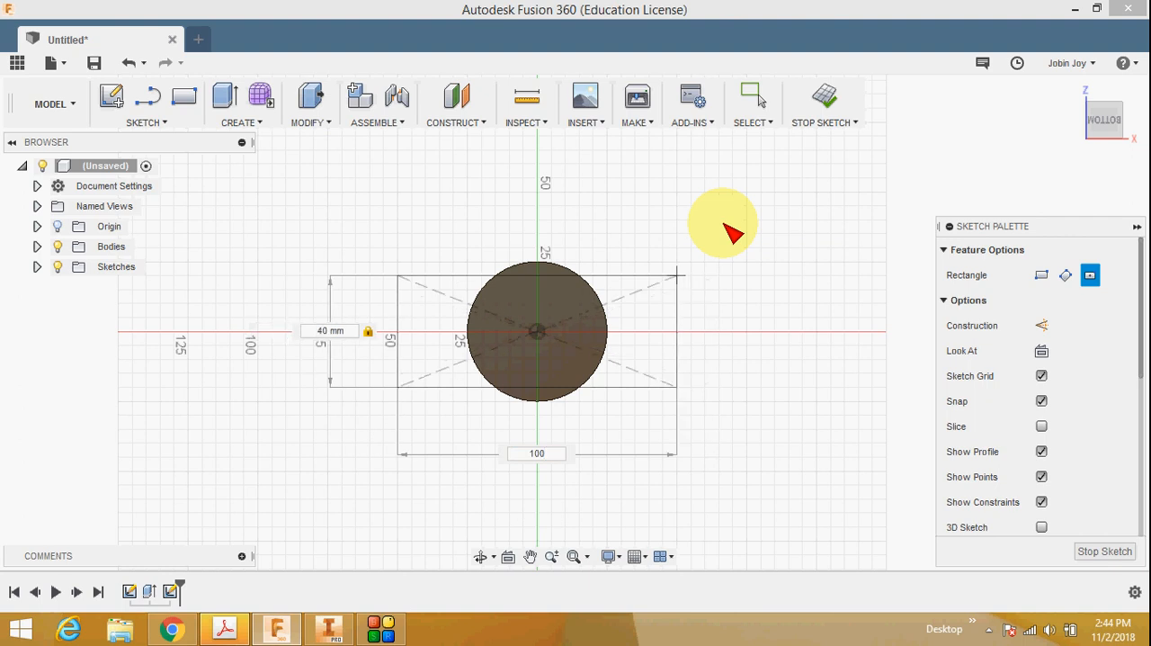
key(Return)
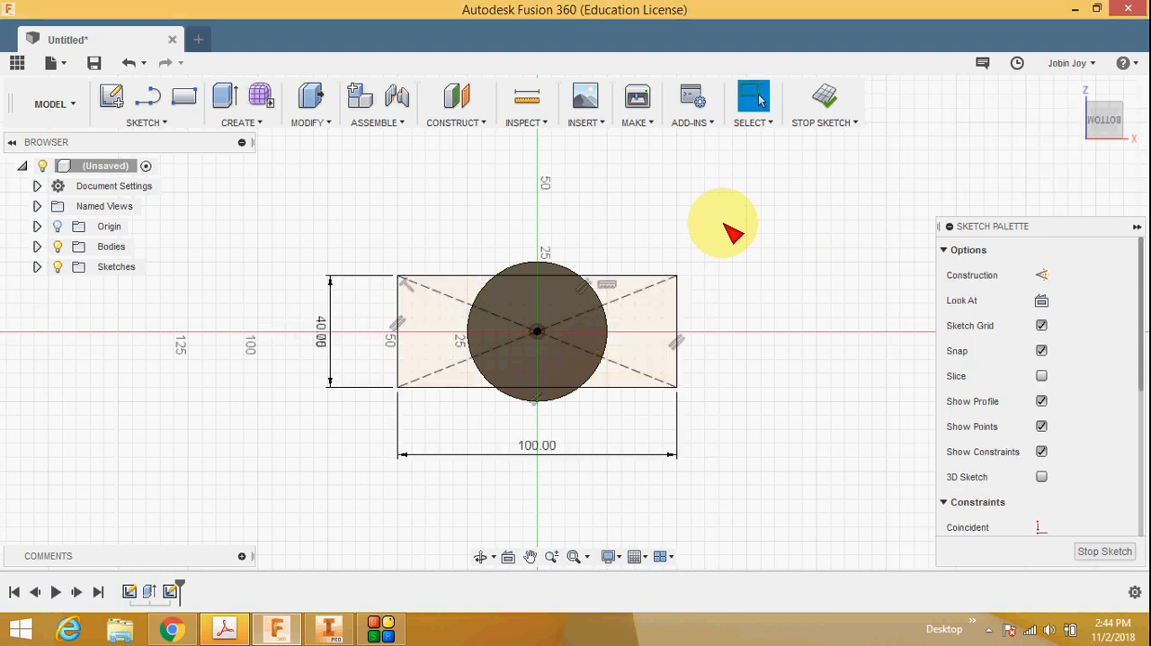
click(1099, 551)
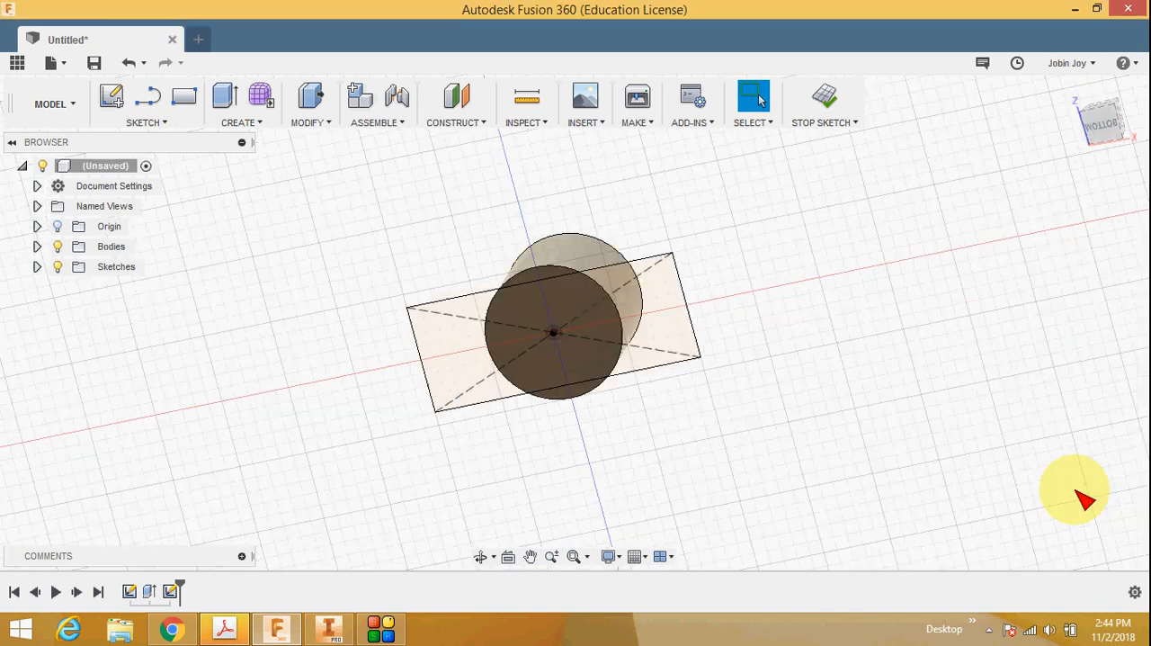
Step: Extrude the two rectangle regions outside the cylinder by -12 mm, joined to the body, checking the thickness in the reference drawing
click(1061, 97)
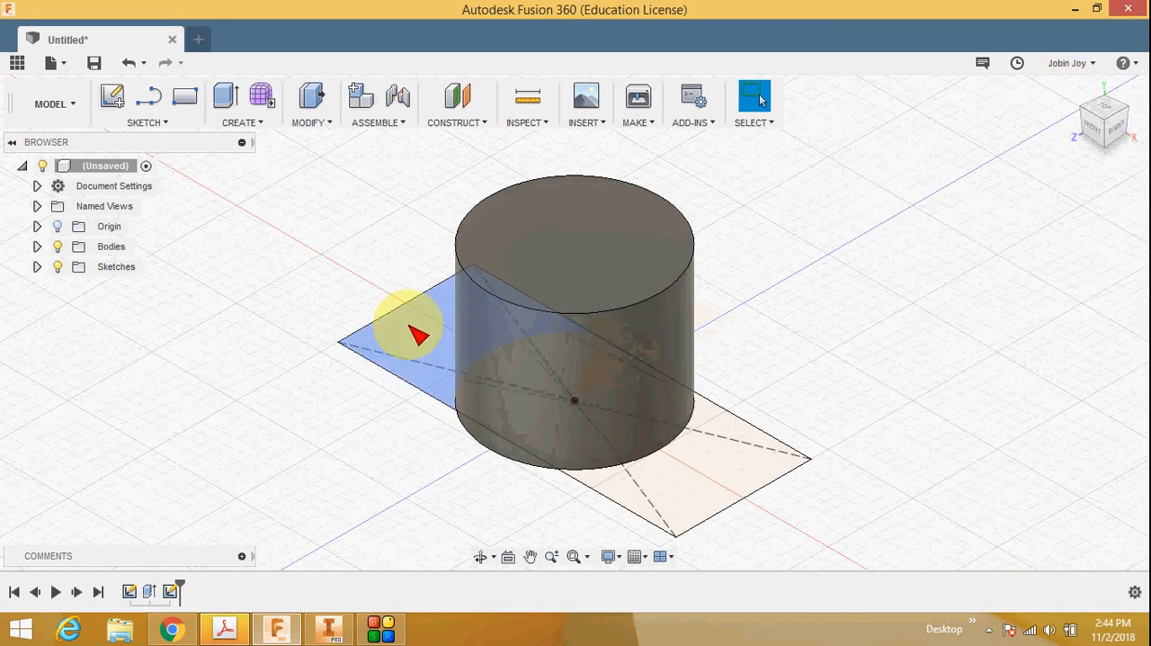
click(250, 122)
click(246, 58)
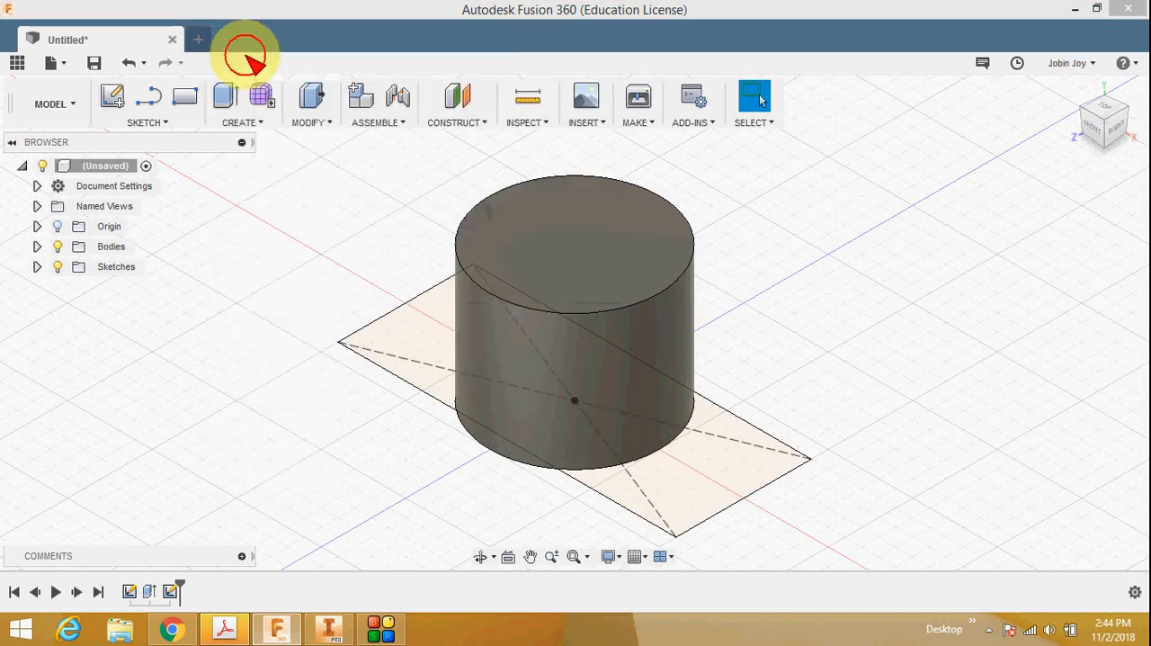
click(421, 331)
click(681, 488)
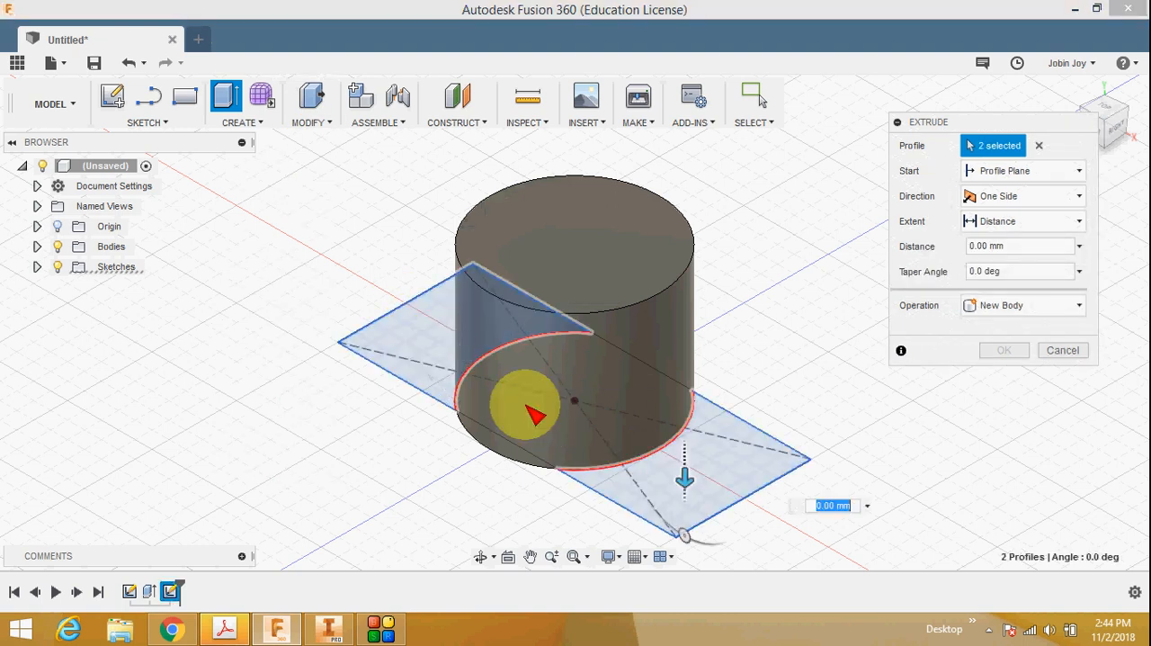
drag(700, 497, 573, 450)
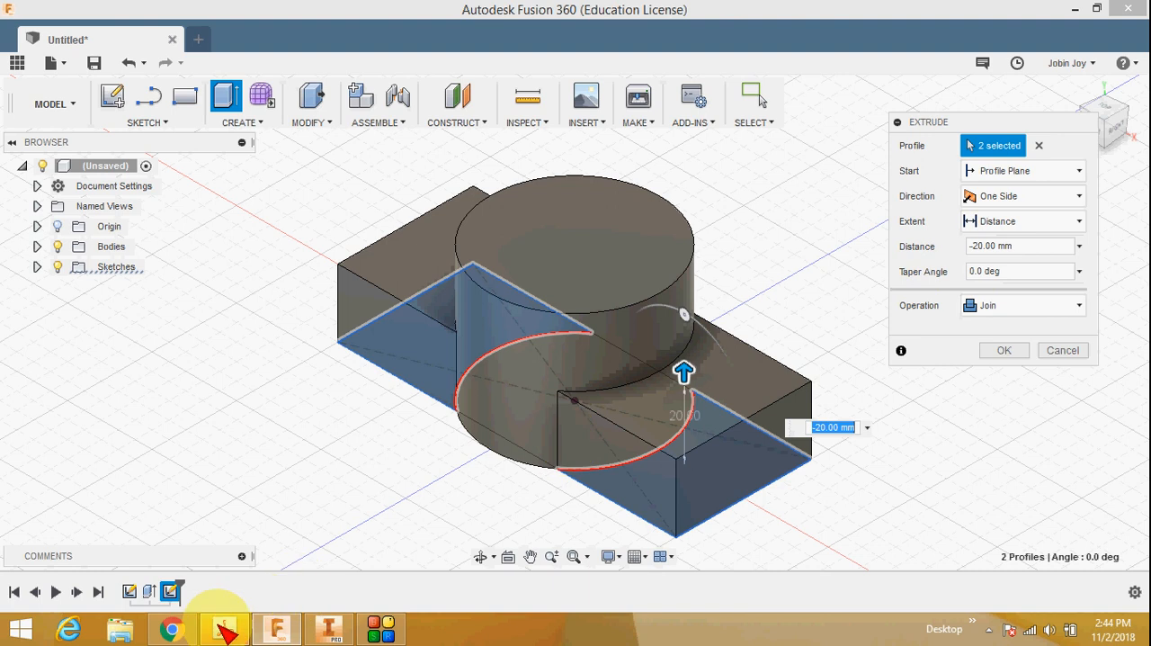
click(171, 628)
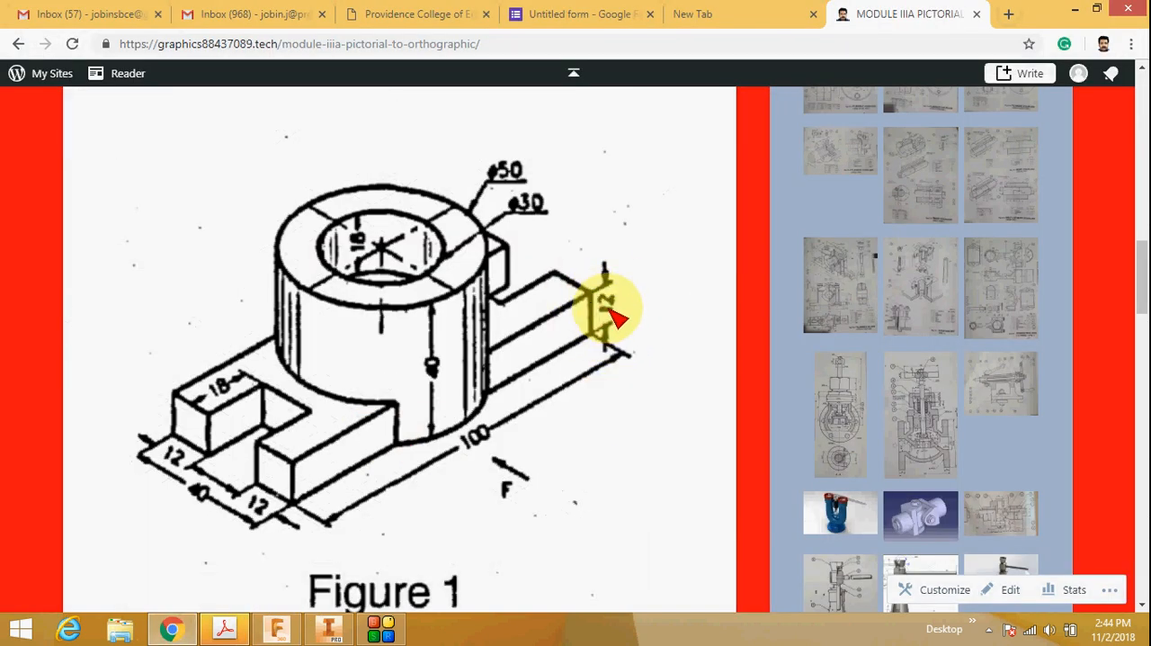
click(276, 627)
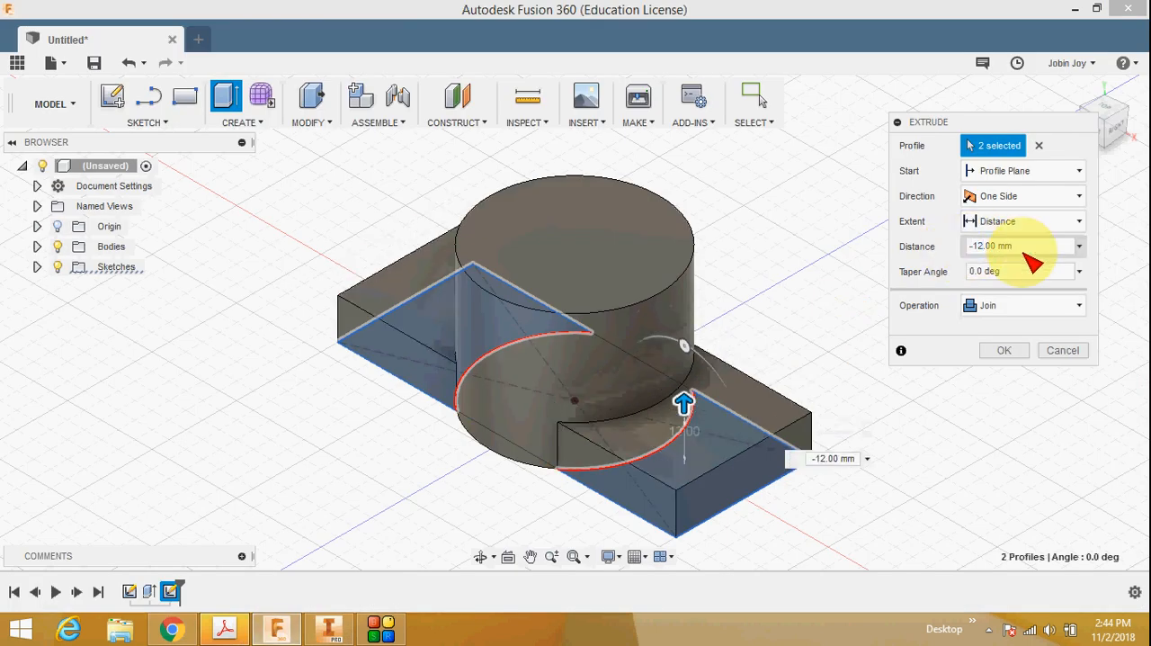
click(1005, 351)
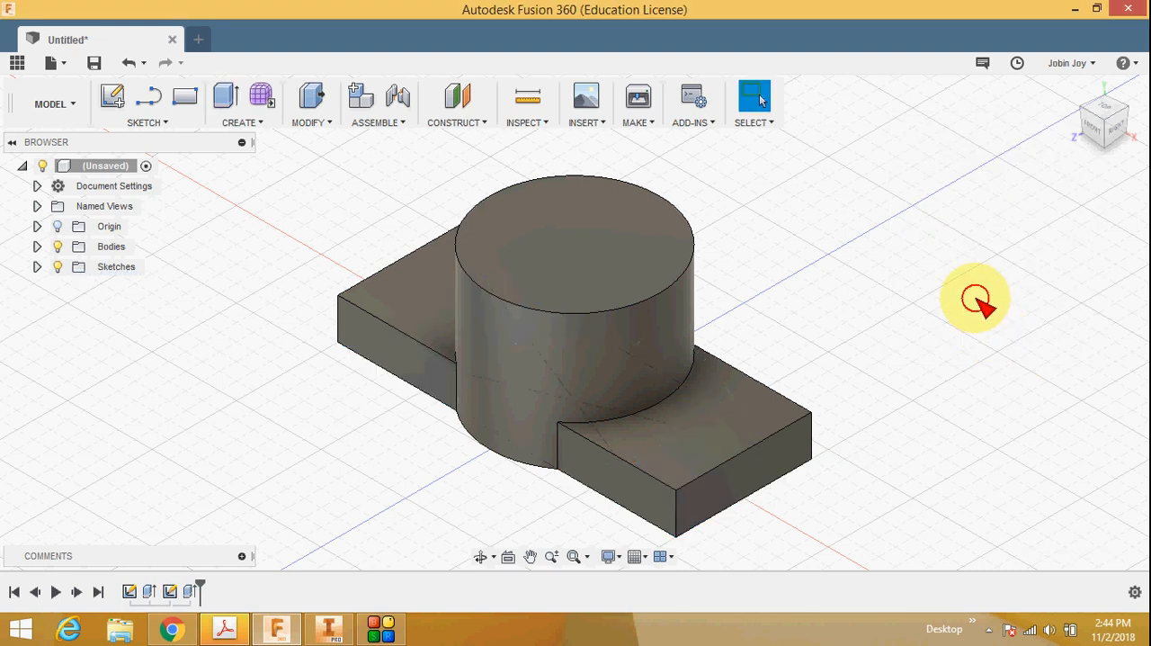
Step: Check the slot dimensions in the browser's reference drawing and start a sketch on the top face of the base's left arm
click(1093, 117)
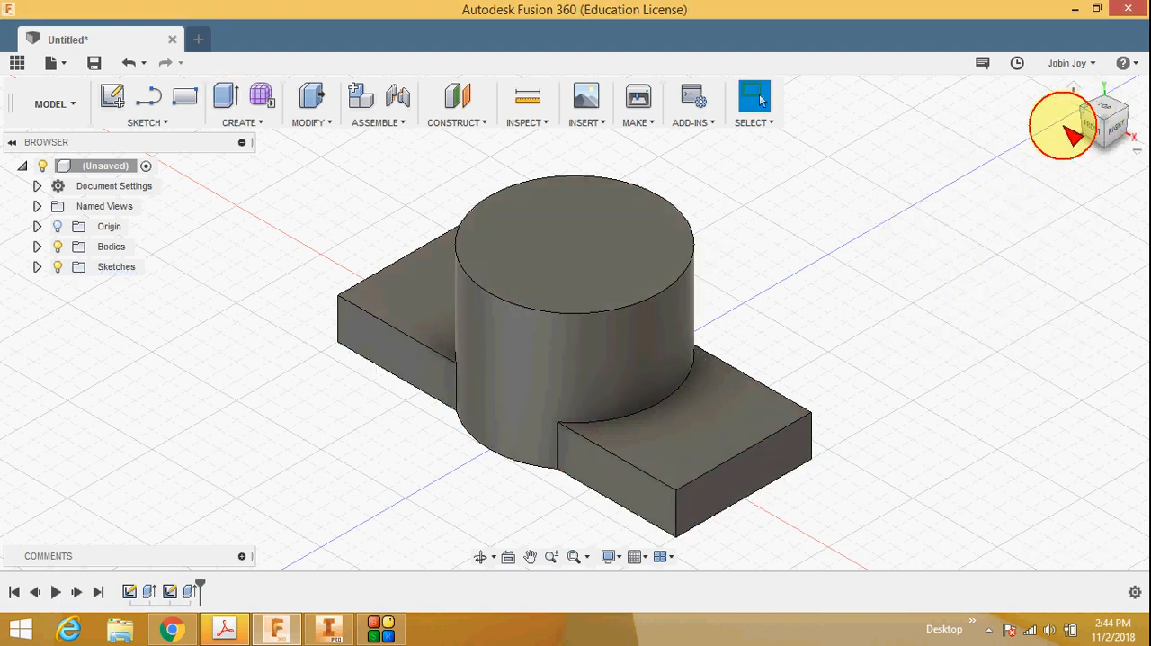
click(171, 628)
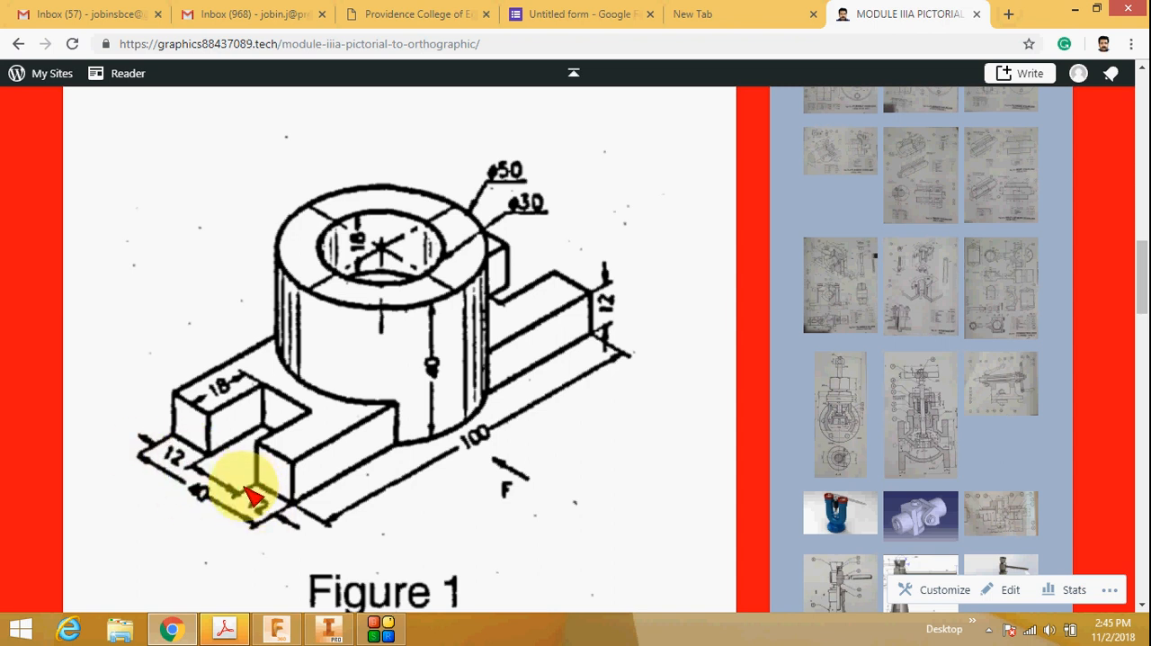
click(276, 627)
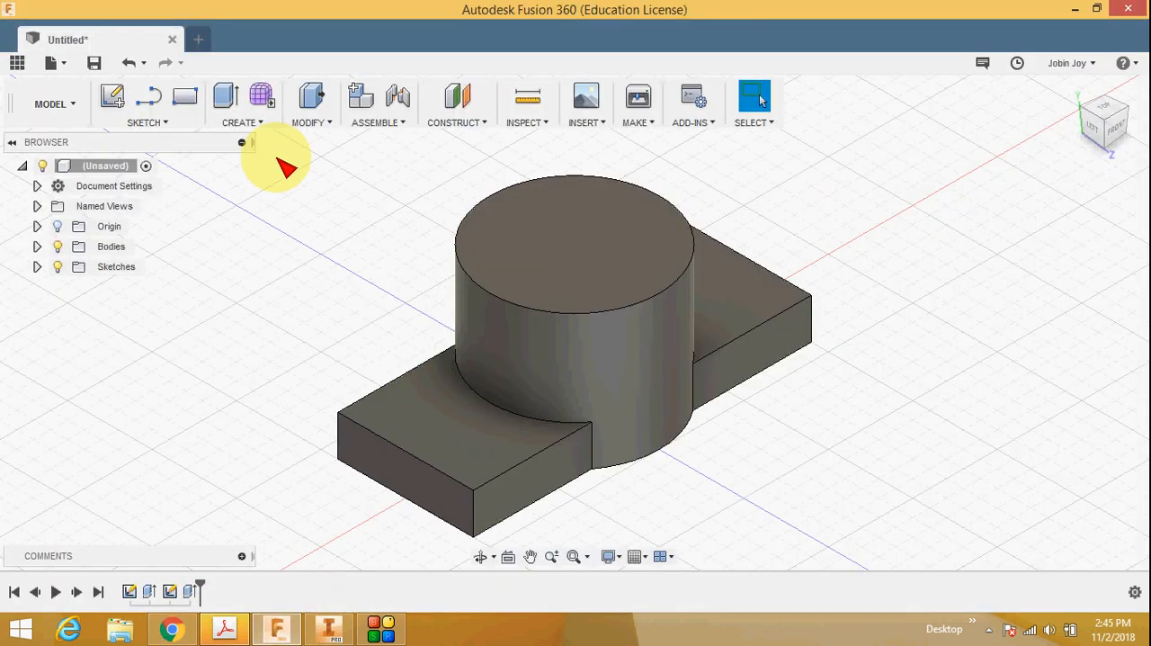
right_click(431, 423)
click(422, 153)
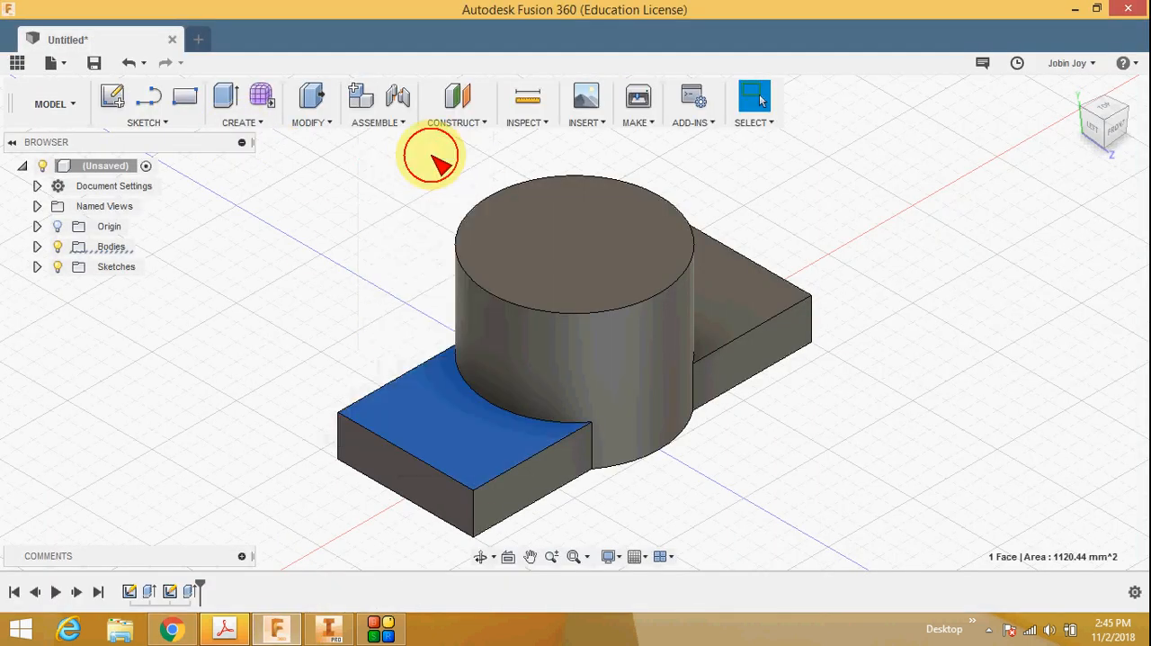
Step: Draw an 18 mm by 16 mm two-point rectangle for the slot, starting on the outer edge of the base arm
click(148, 121)
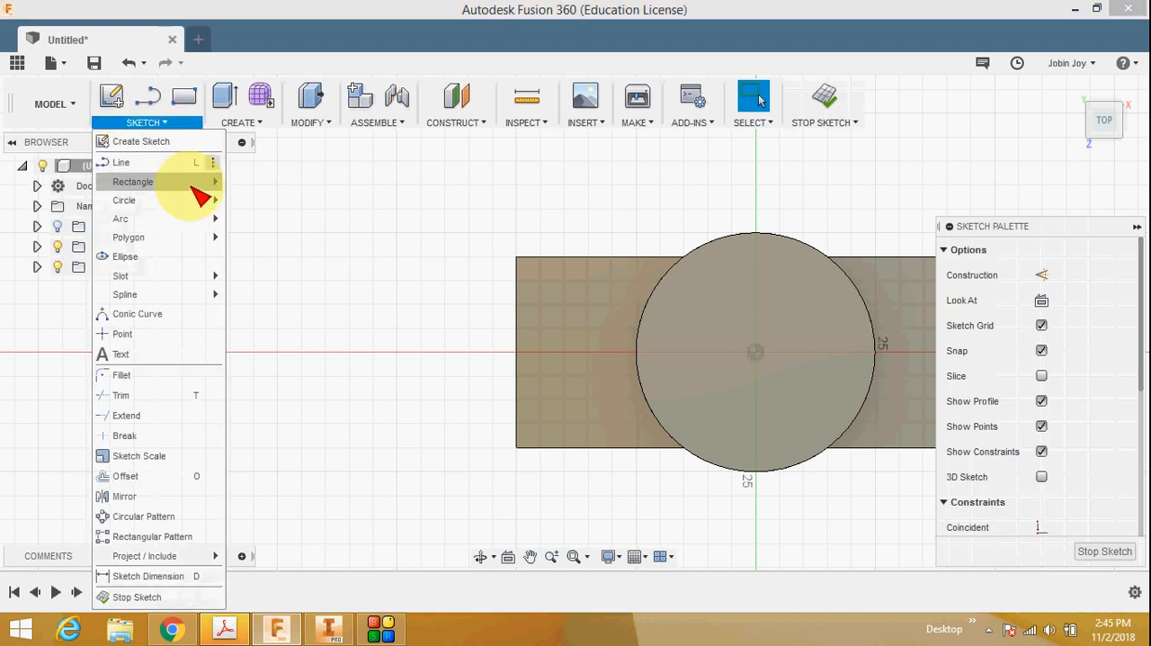
mouse_move(206, 180)
click(279, 187)
click(147, 122)
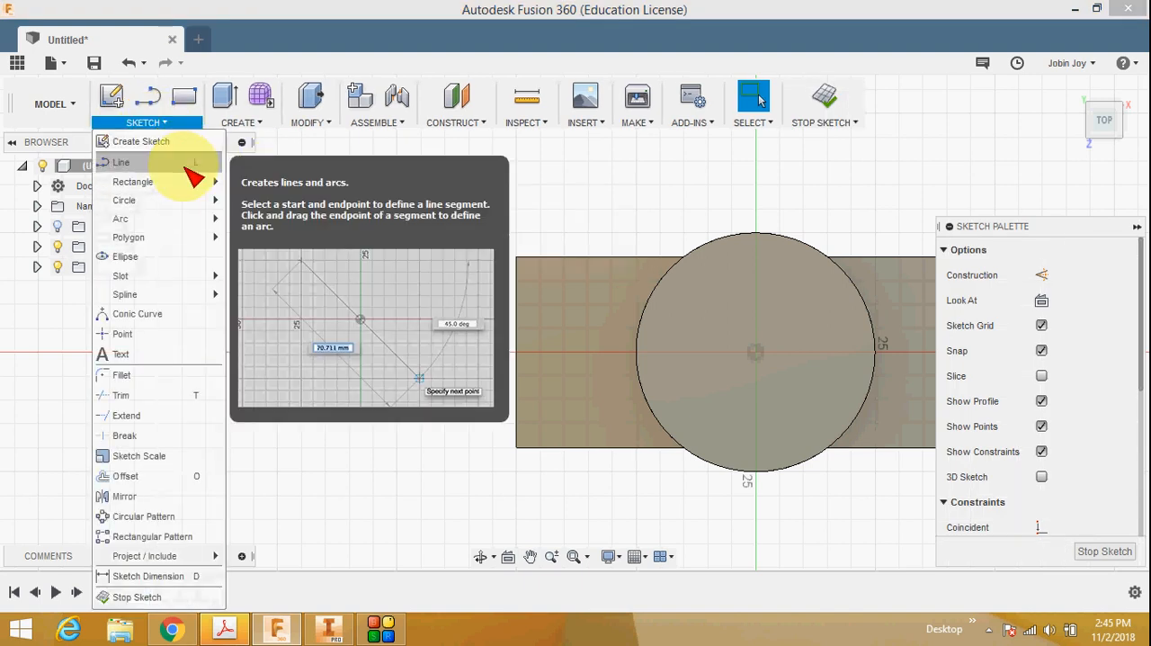
click(277, 189)
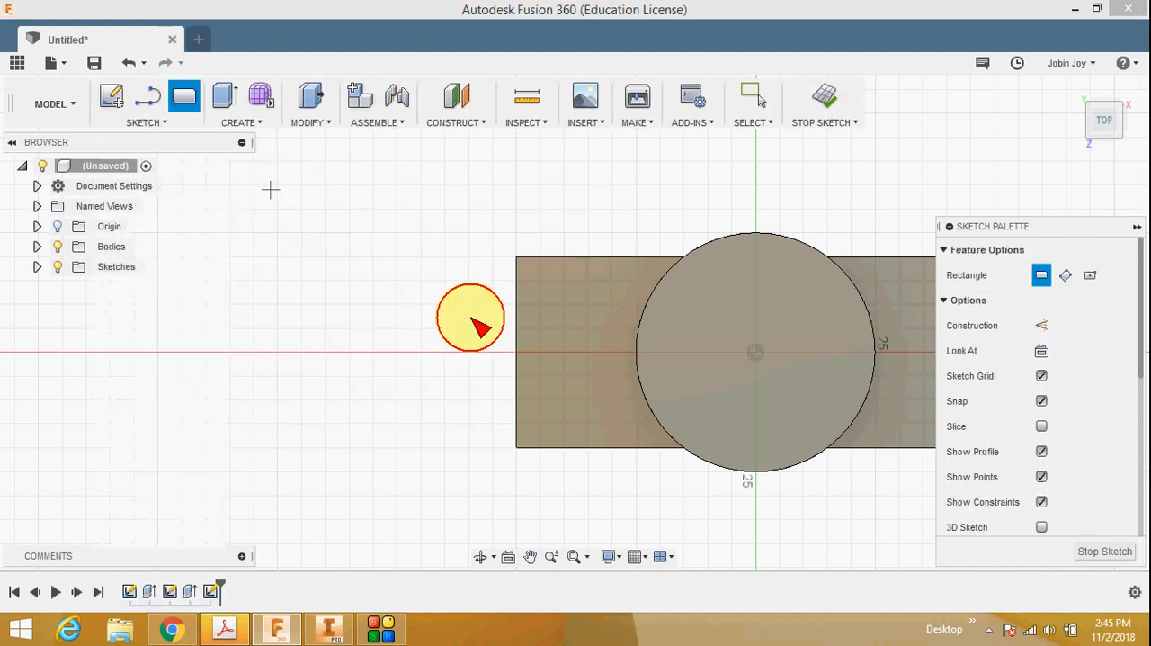
click(515, 389)
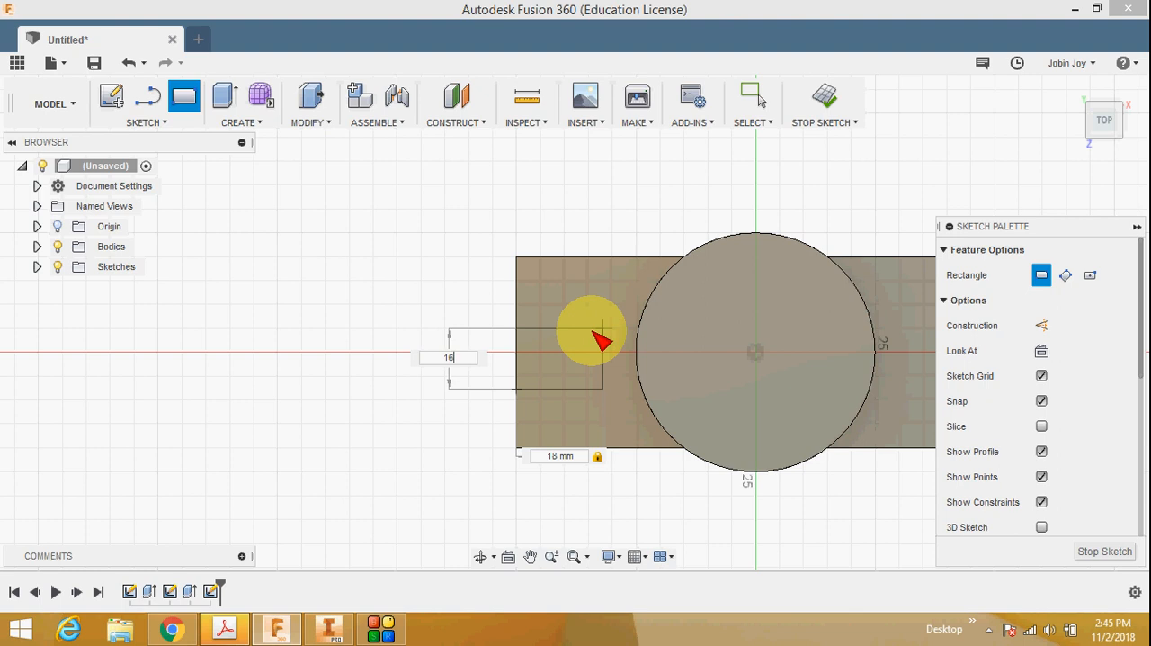
key(Return)
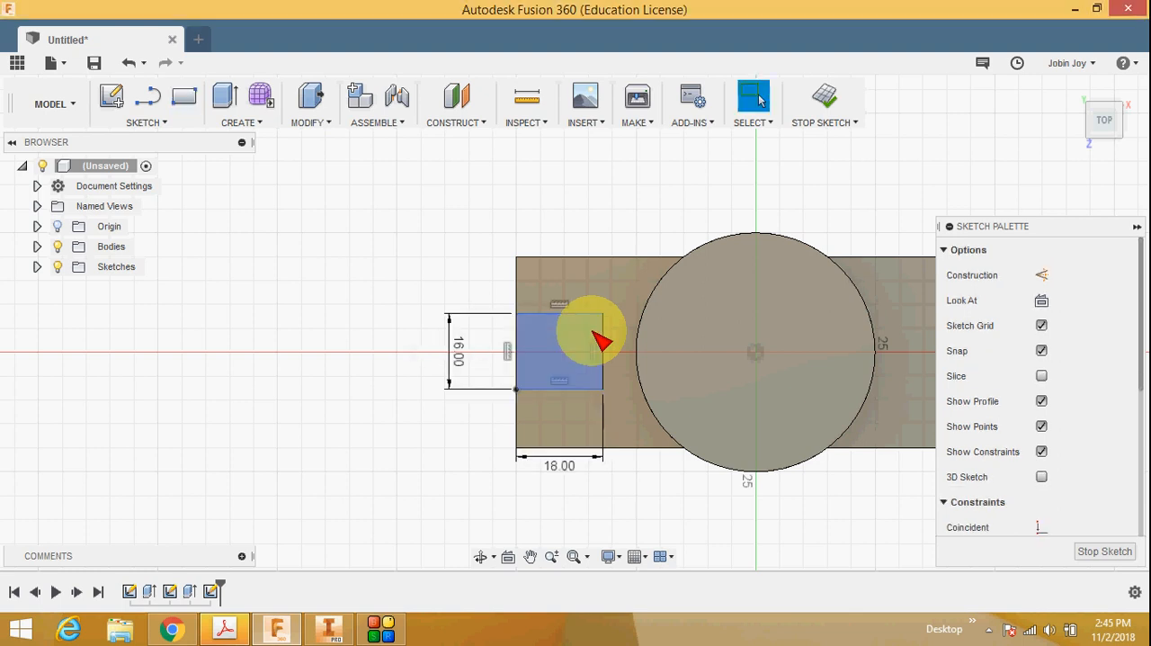
Step: Dimension the slot rectangle's lower side 12 mm from the base arm's long edge, checking the browser's reference drawing, and finish the sketch
click(160, 123)
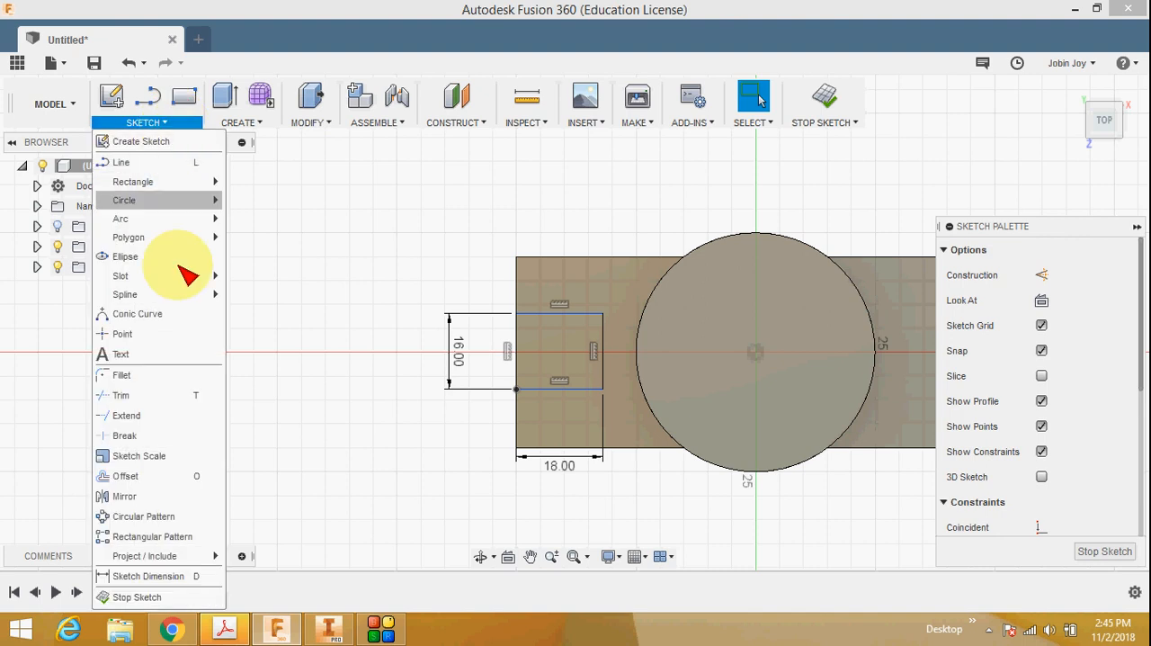
click(186, 580)
click(171, 627)
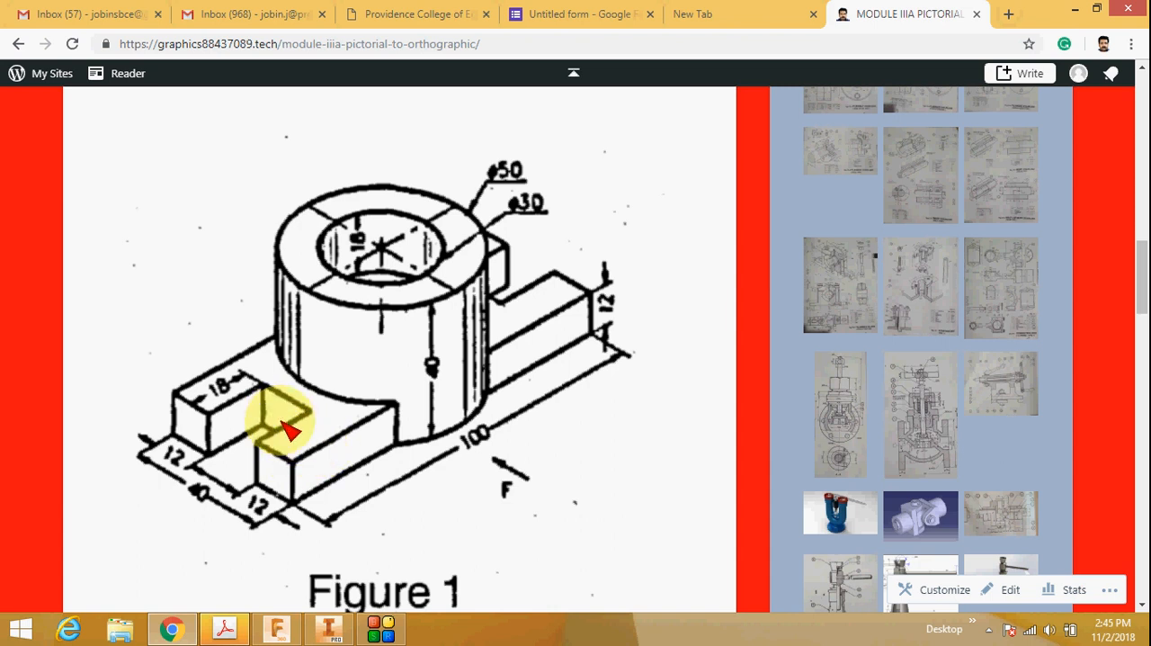
click(277, 628)
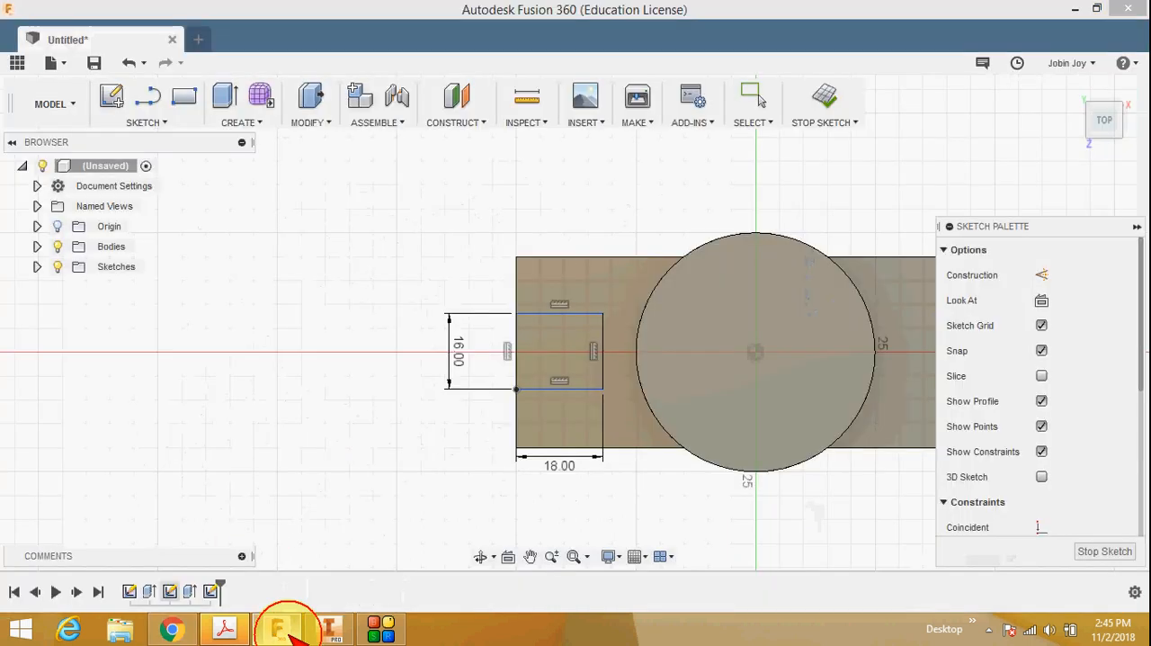
click(571, 448)
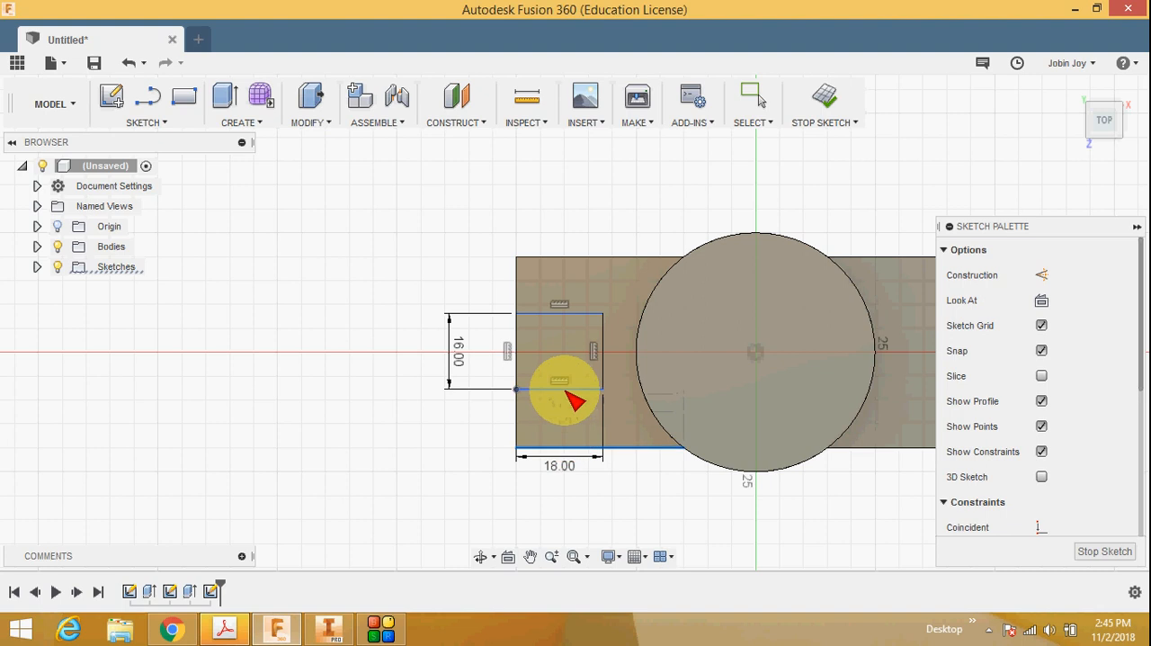
click(570, 427)
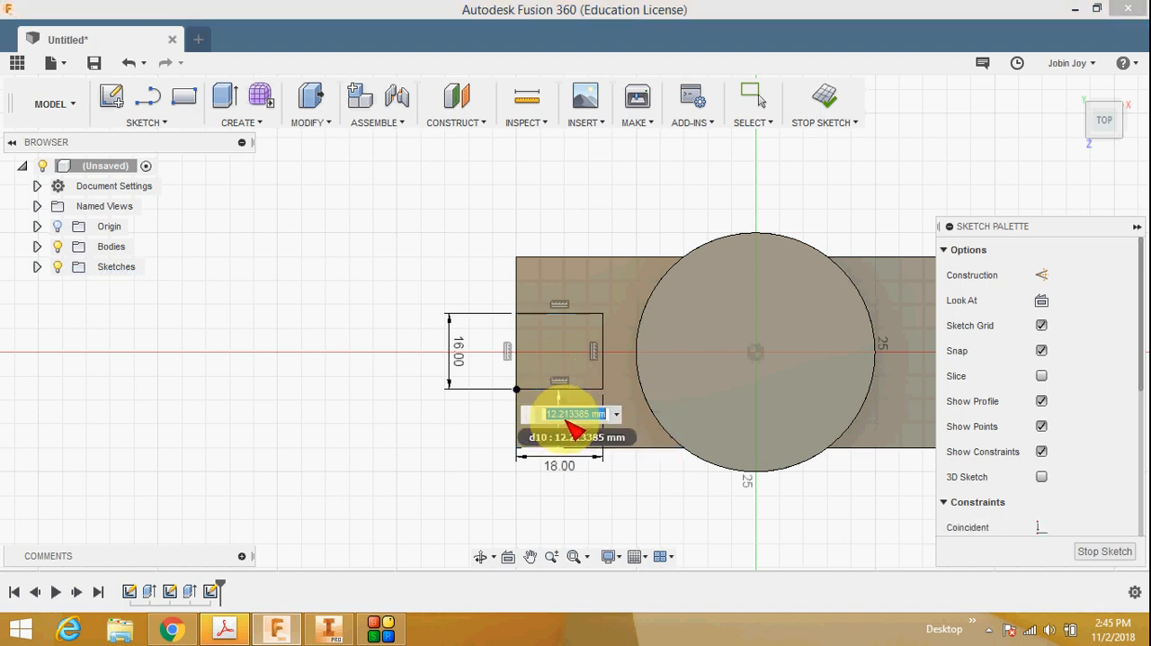
text(12)
key(Return)
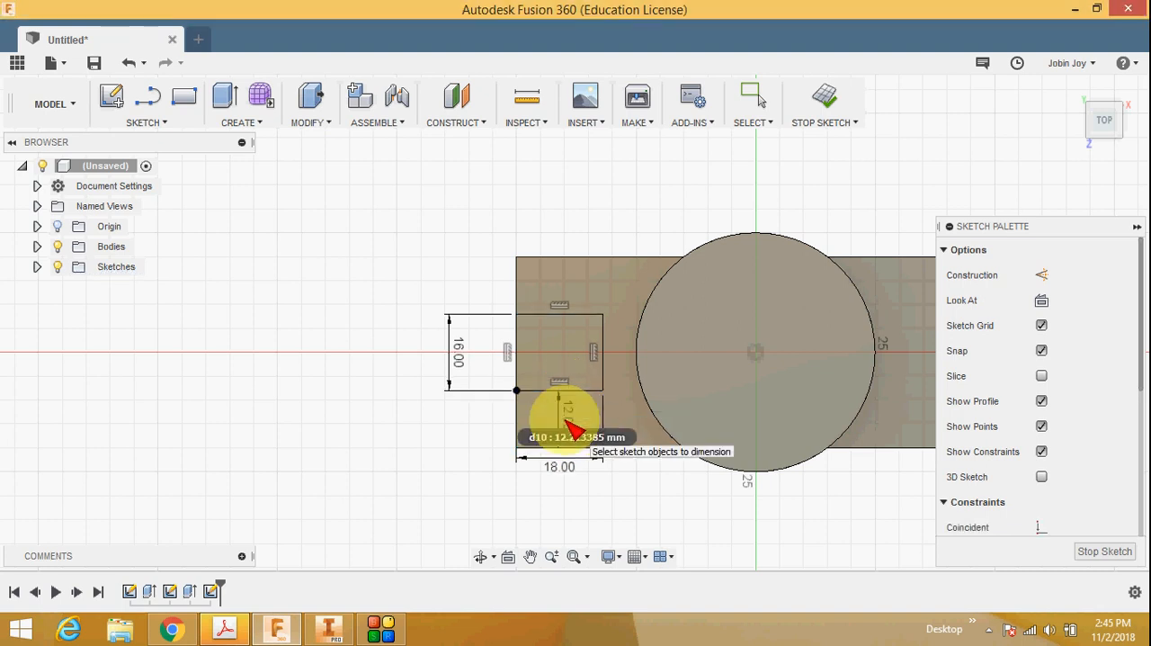
click(1104, 552)
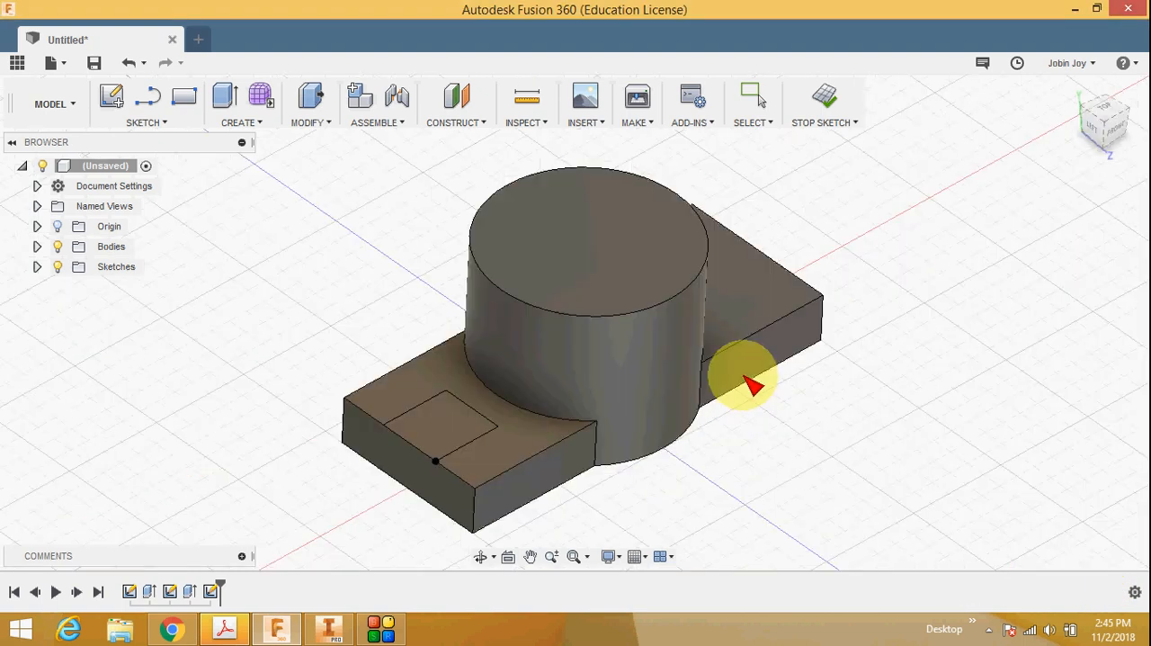
Step: Extrude the slot rectangle downward as a cut right through the thickness of the base arm
click(259, 122)
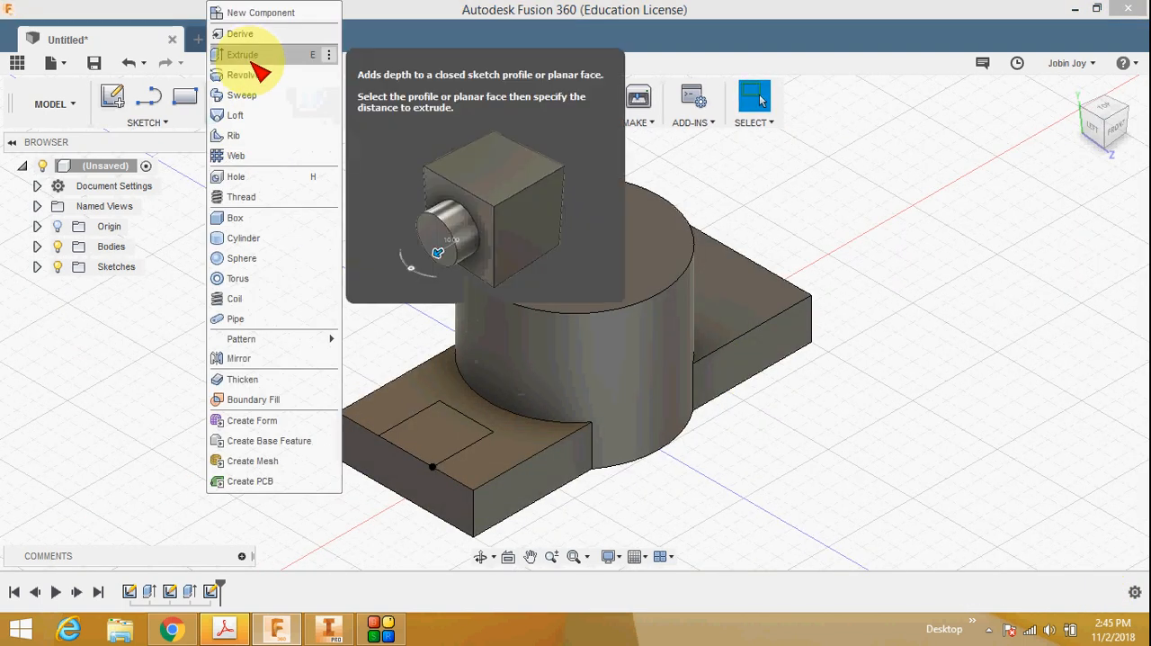
click(254, 60)
click(440, 433)
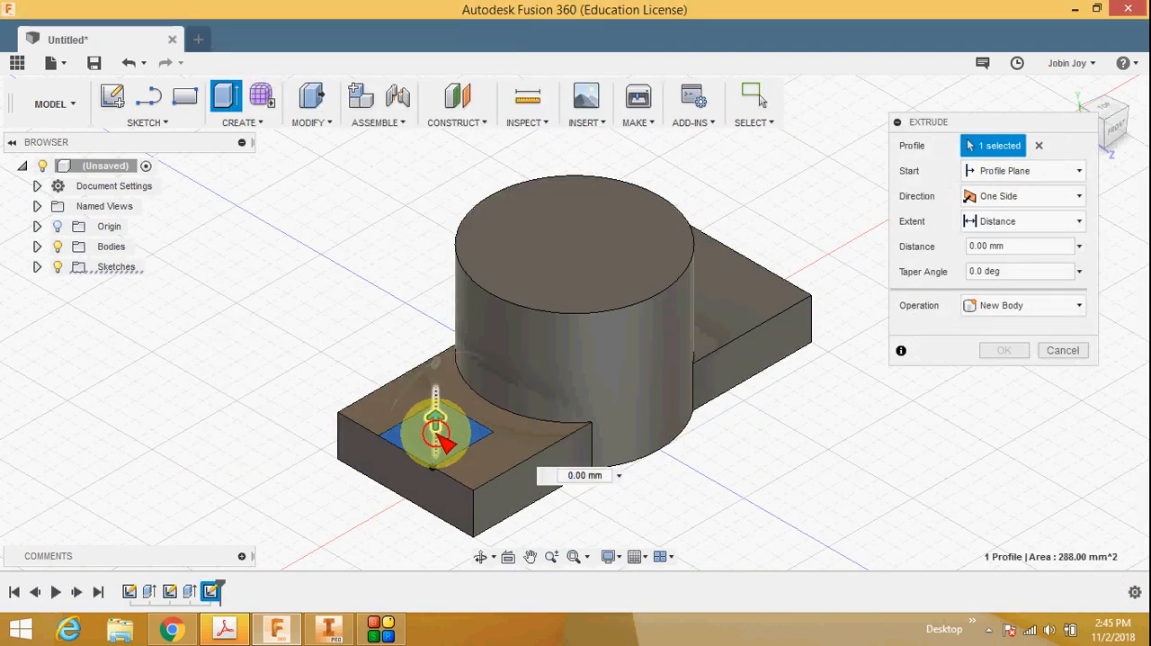
drag(441, 433, 434, 545)
click(997, 375)
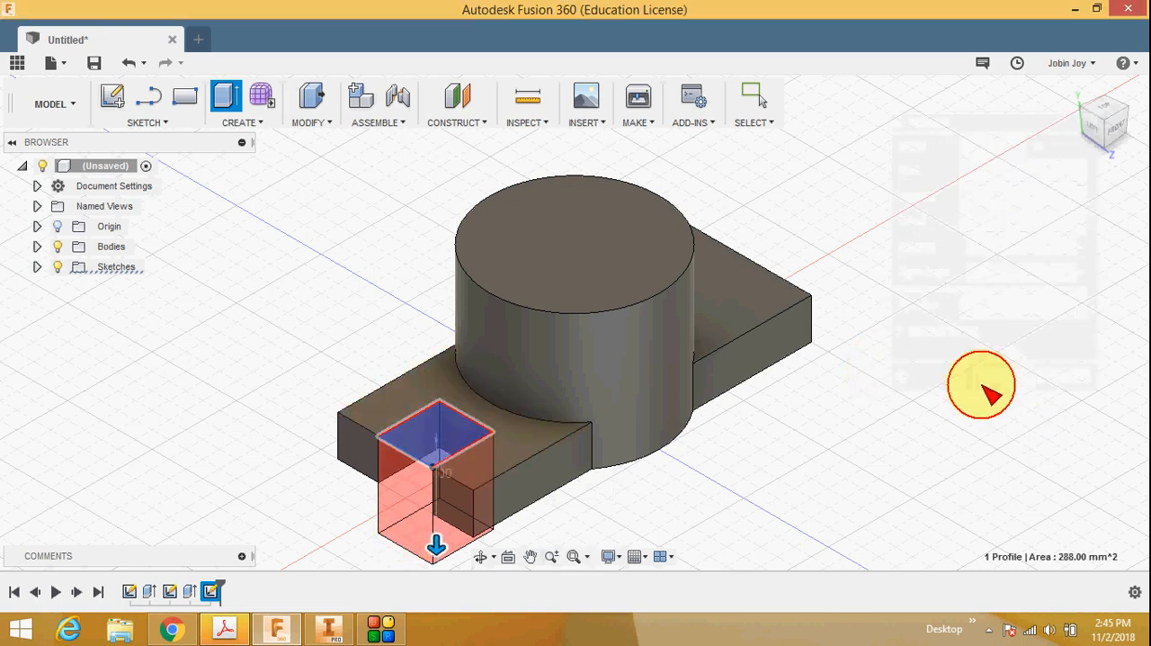
click(1112, 111)
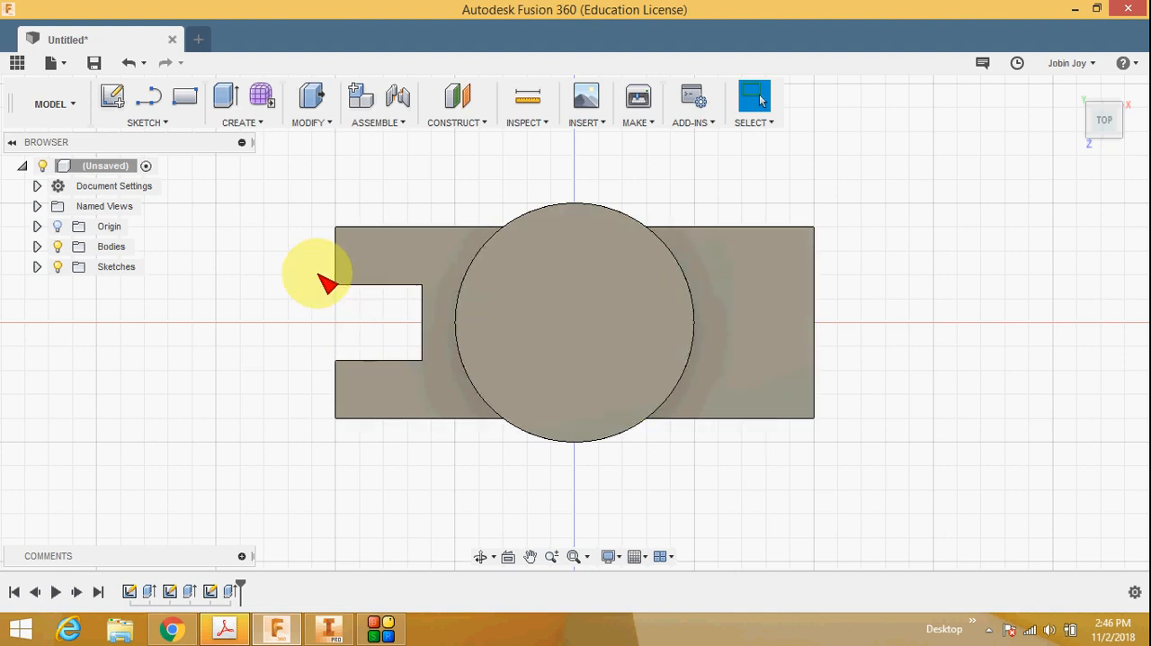
Step: Mirror the slot cut feature about the YZ origin plane onto the opposite base arm
click(248, 123)
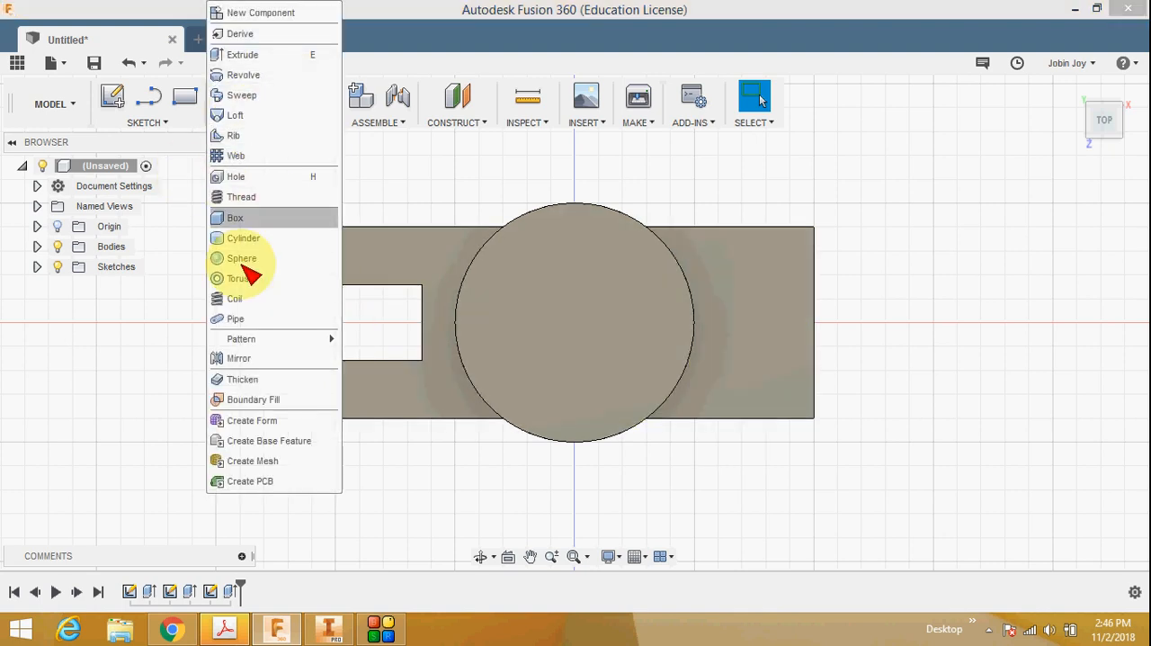
click(151, 288)
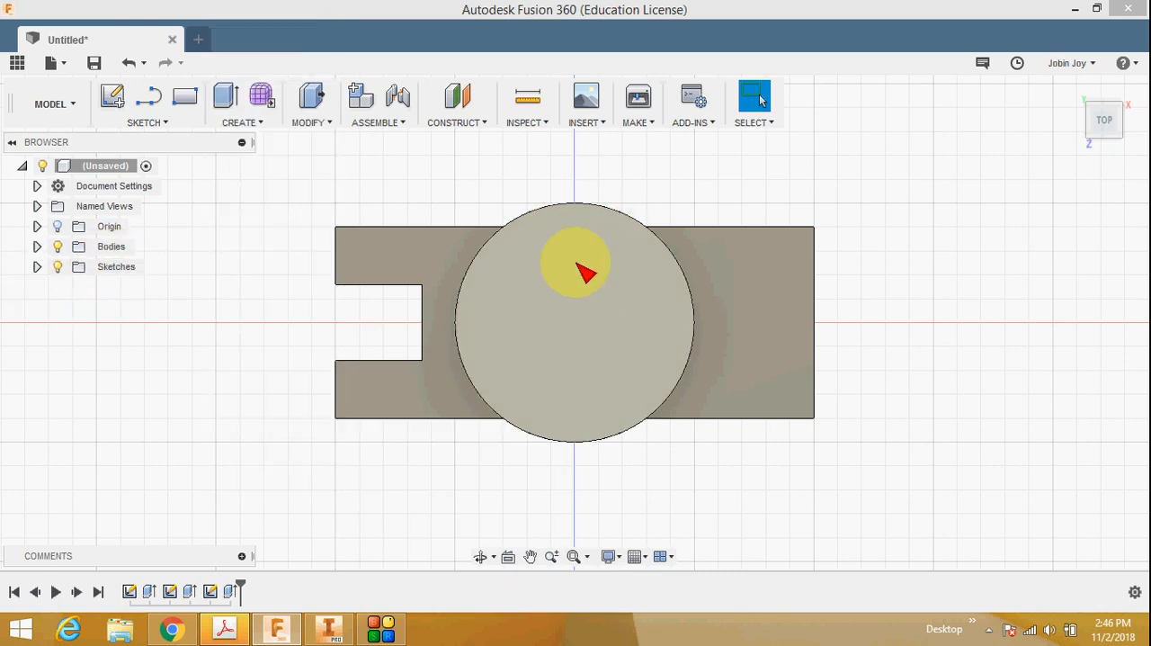
click(36, 227)
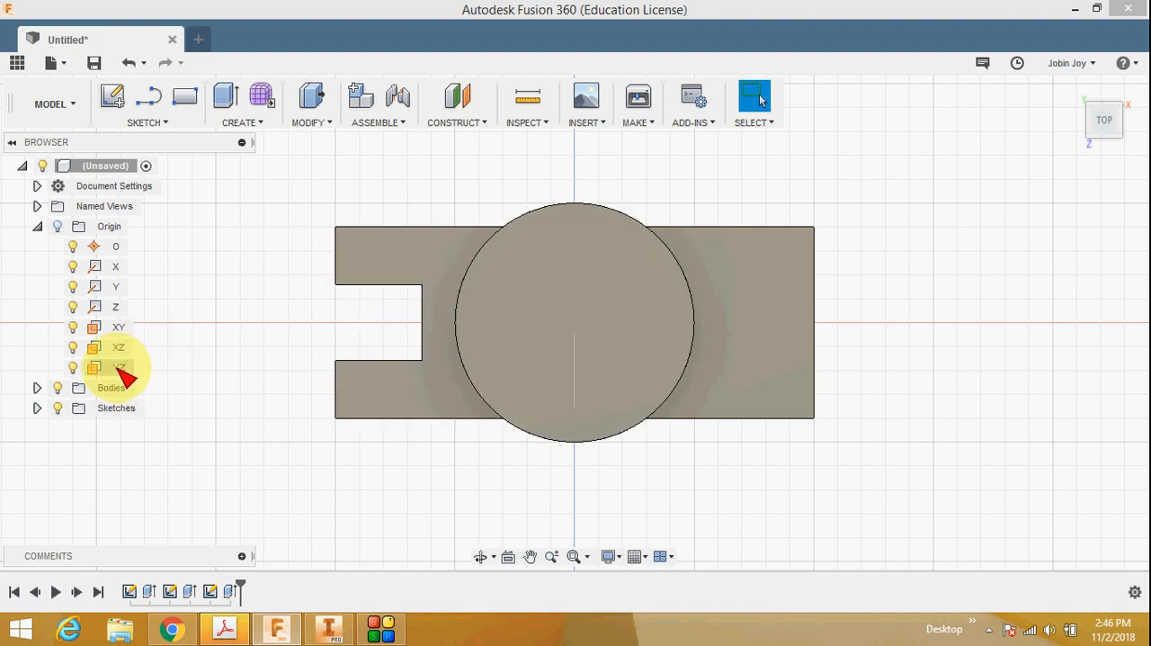
click(254, 127)
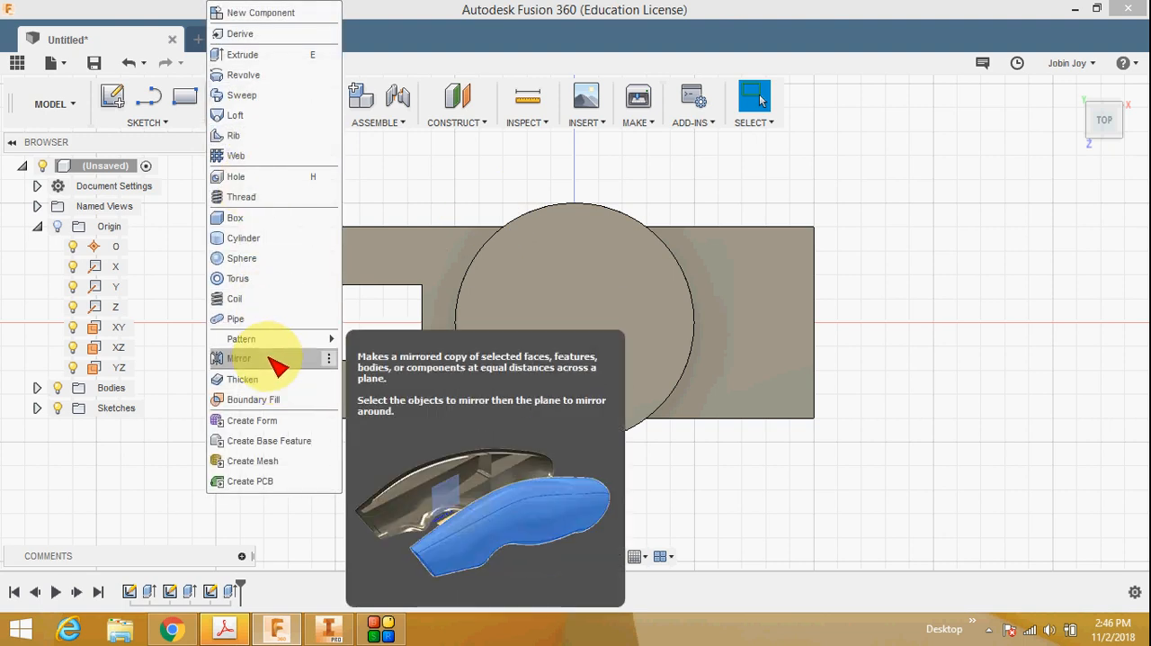
click(276, 359)
click(1020, 148)
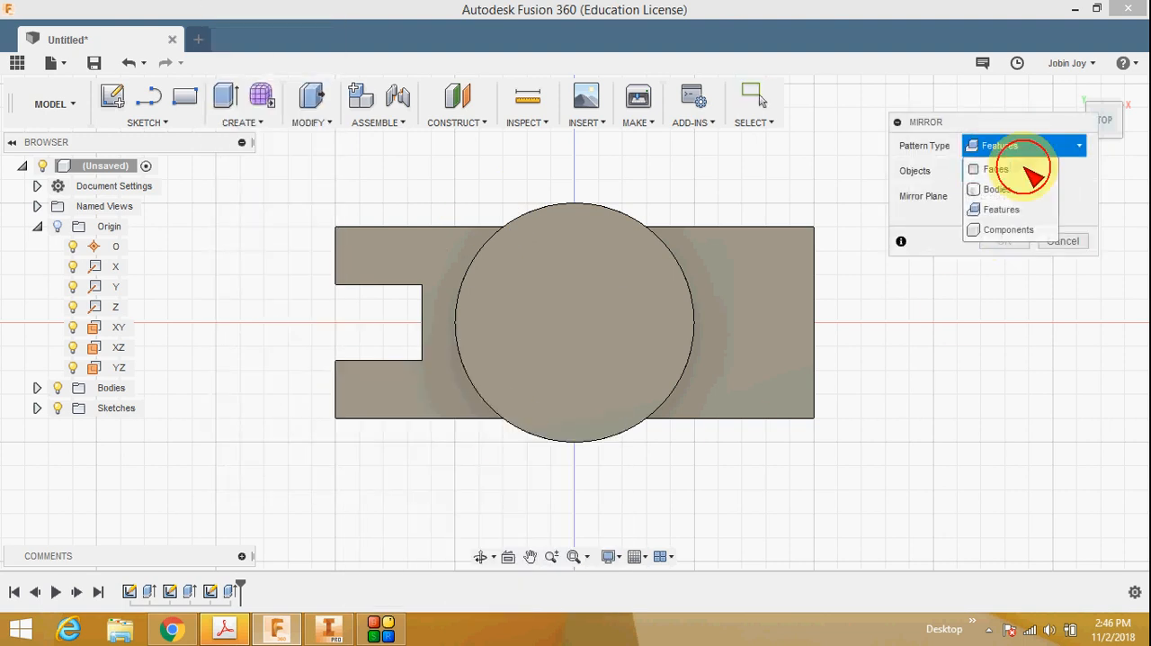
click(1015, 212)
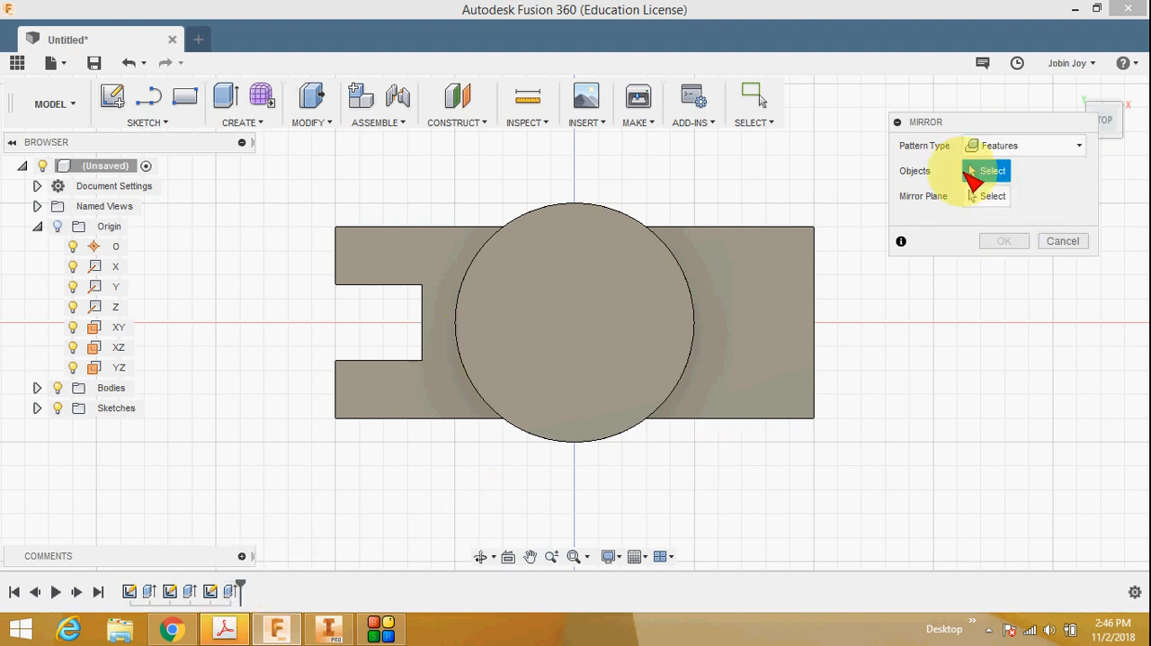
click(1072, 86)
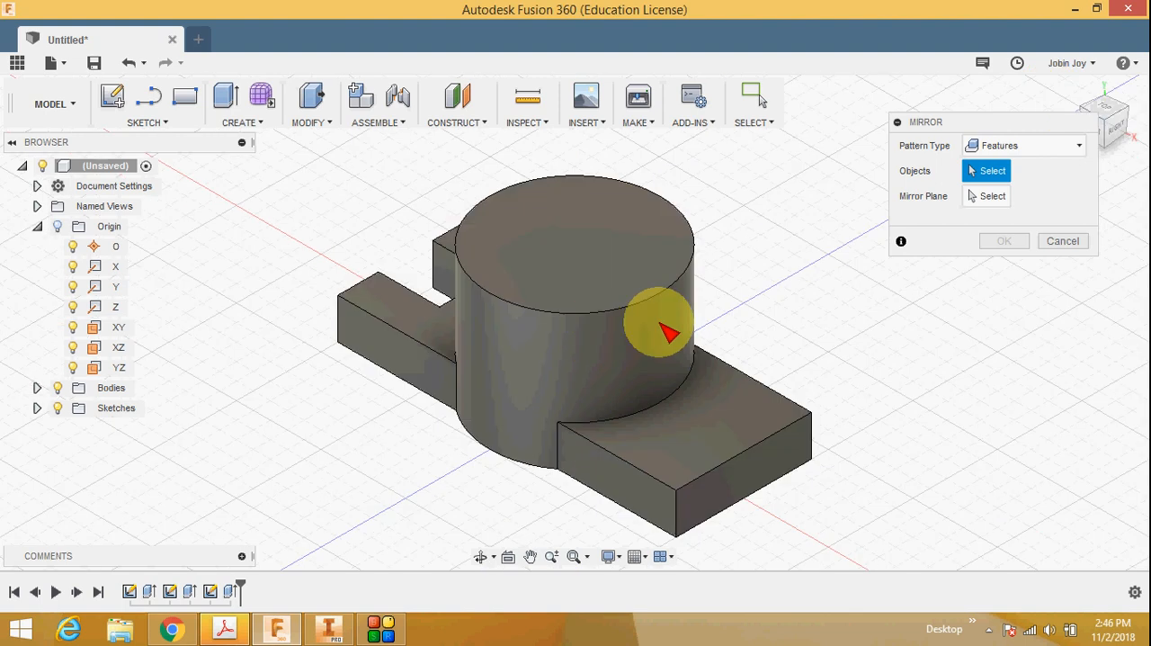
click(1084, 106)
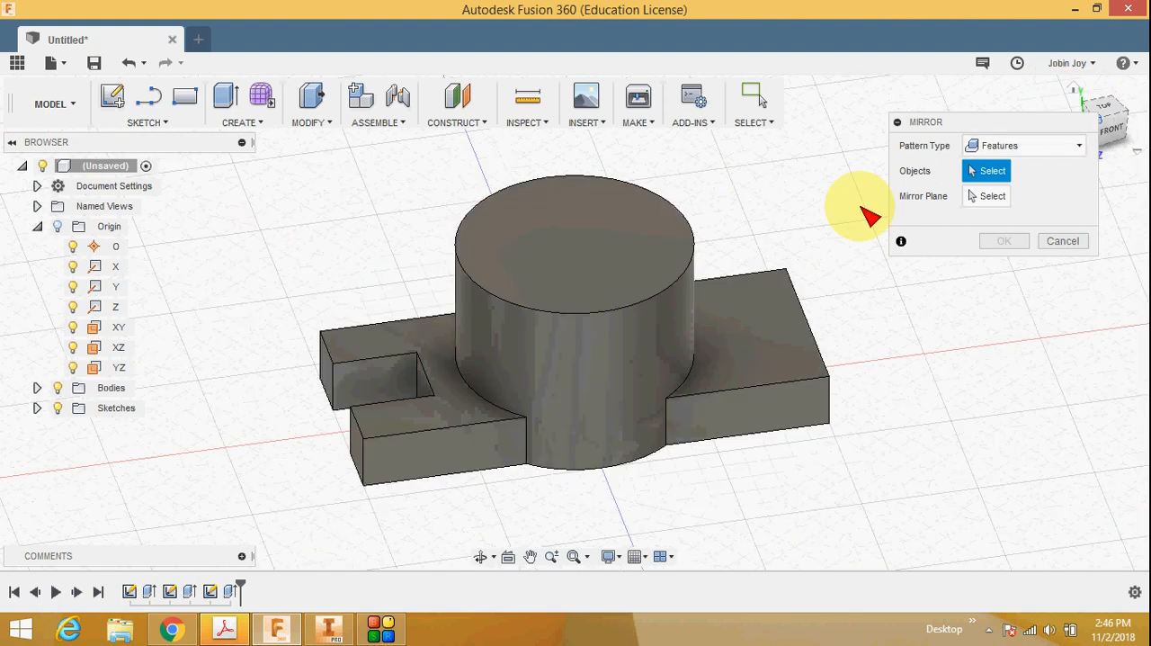
click(230, 591)
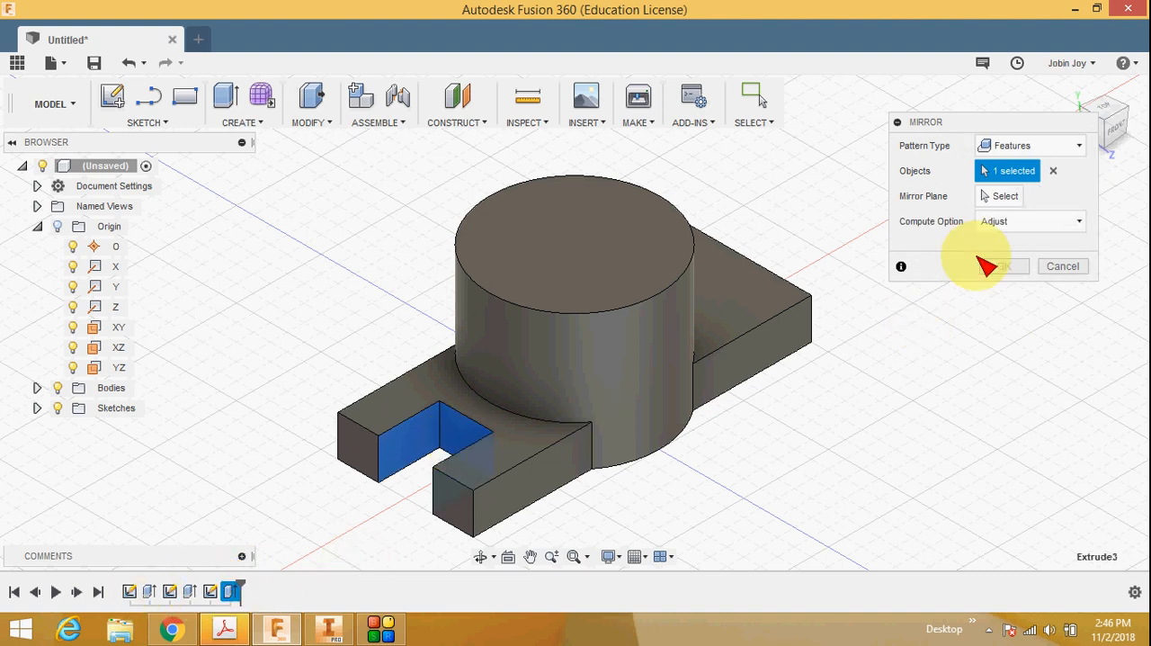
click(1005, 196)
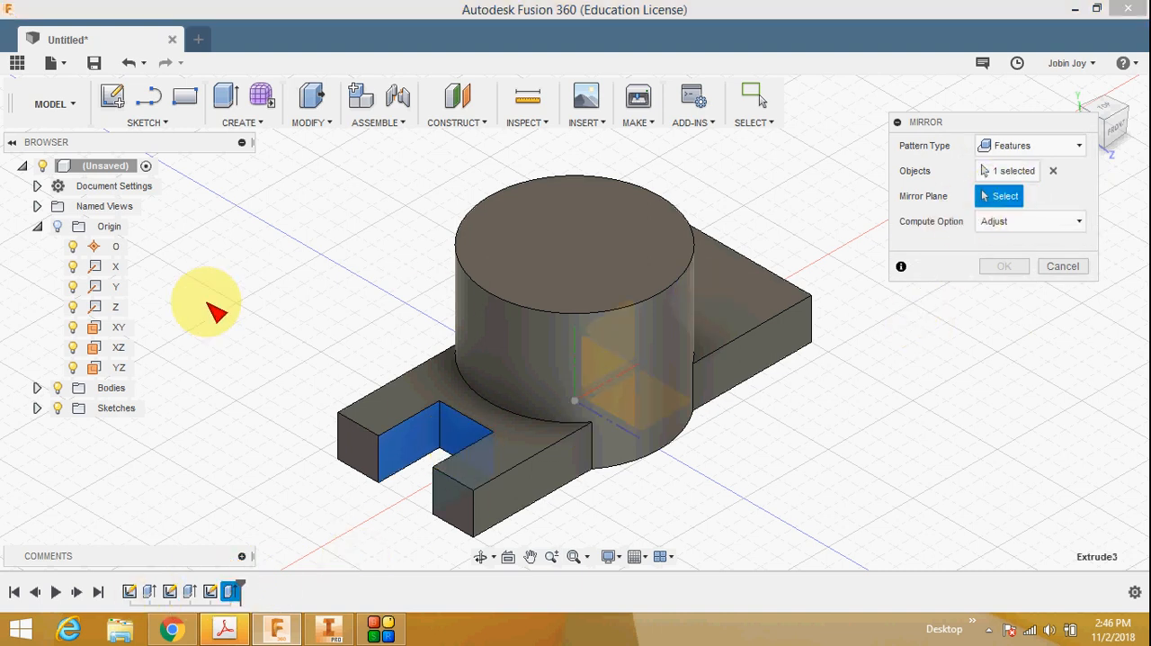
click(122, 369)
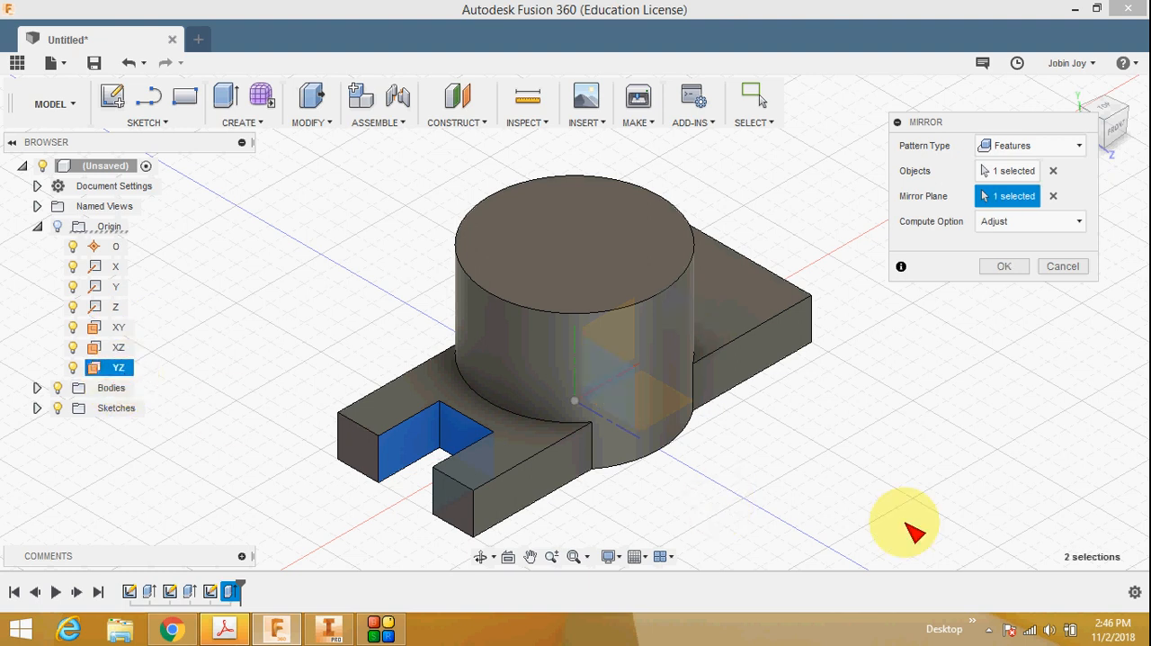
click(1005, 268)
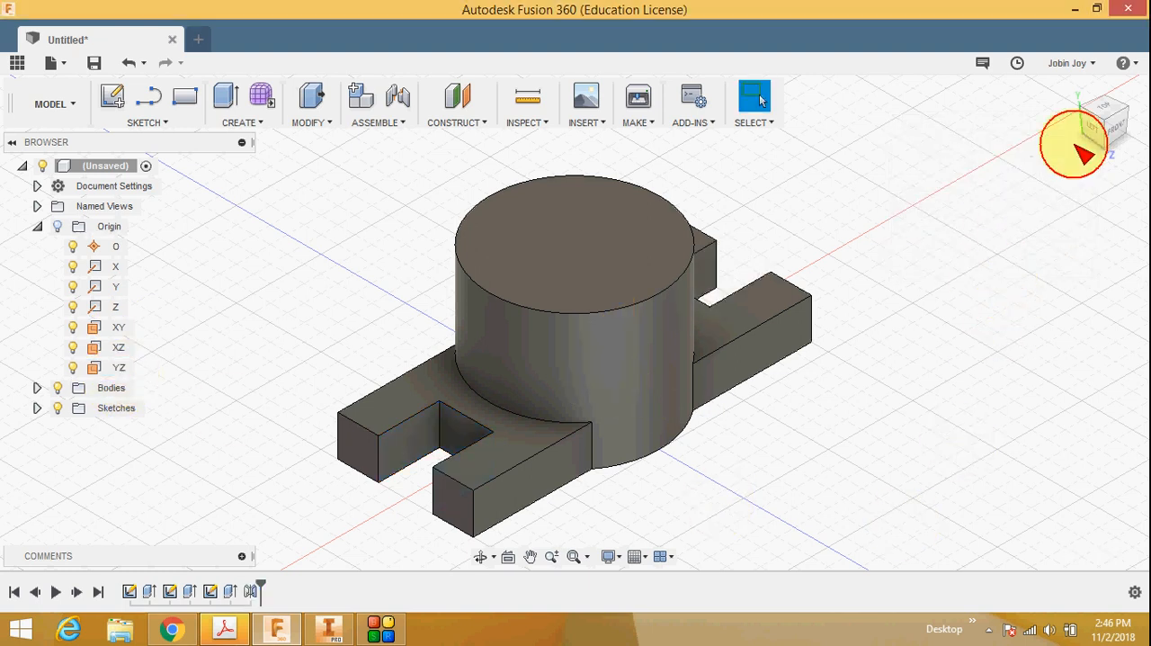
Step: Inspect the slotted base from several directions and check the bore dimensions in the browser's reference drawing
click(1106, 99)
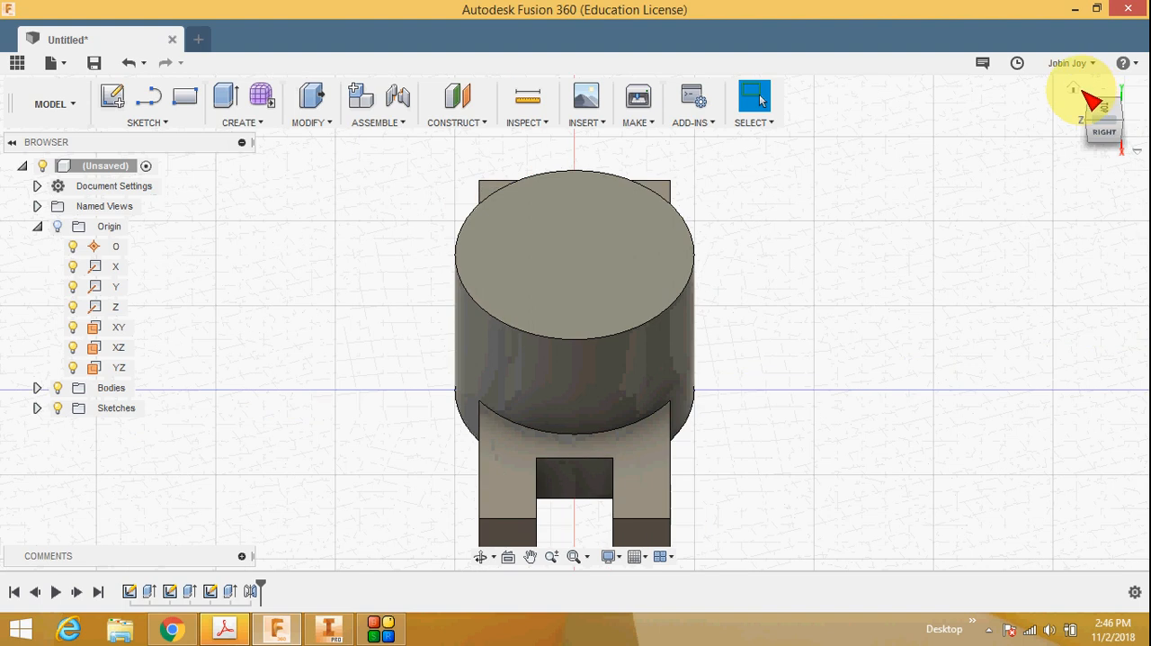
click(1074, 90)
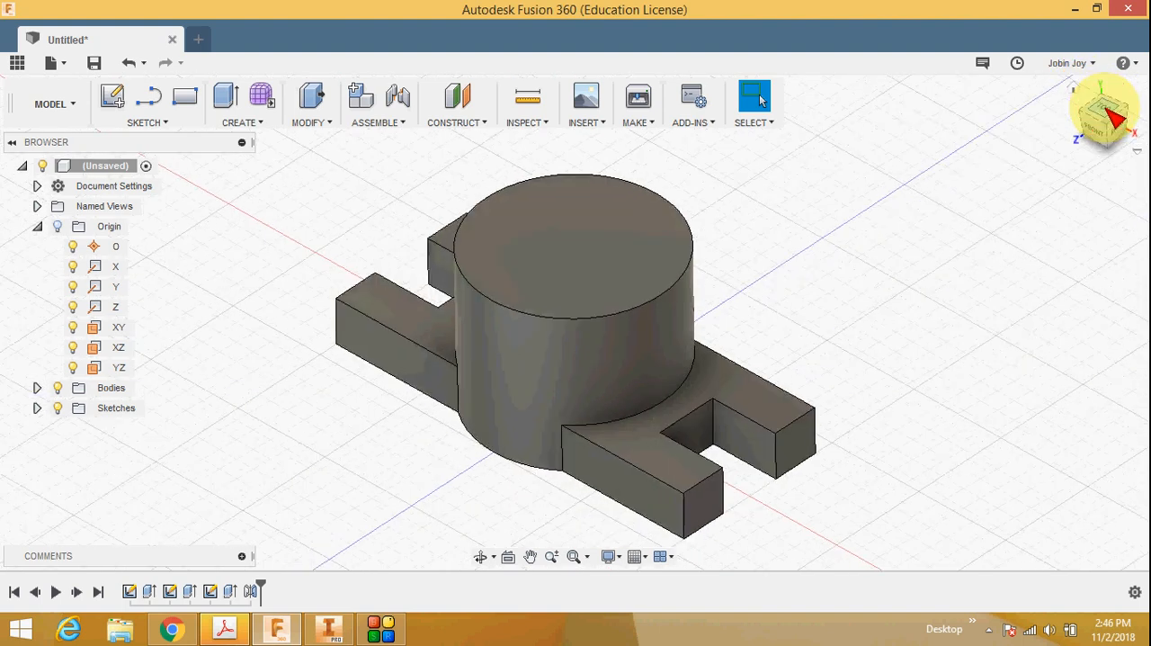
click(1102, 100)
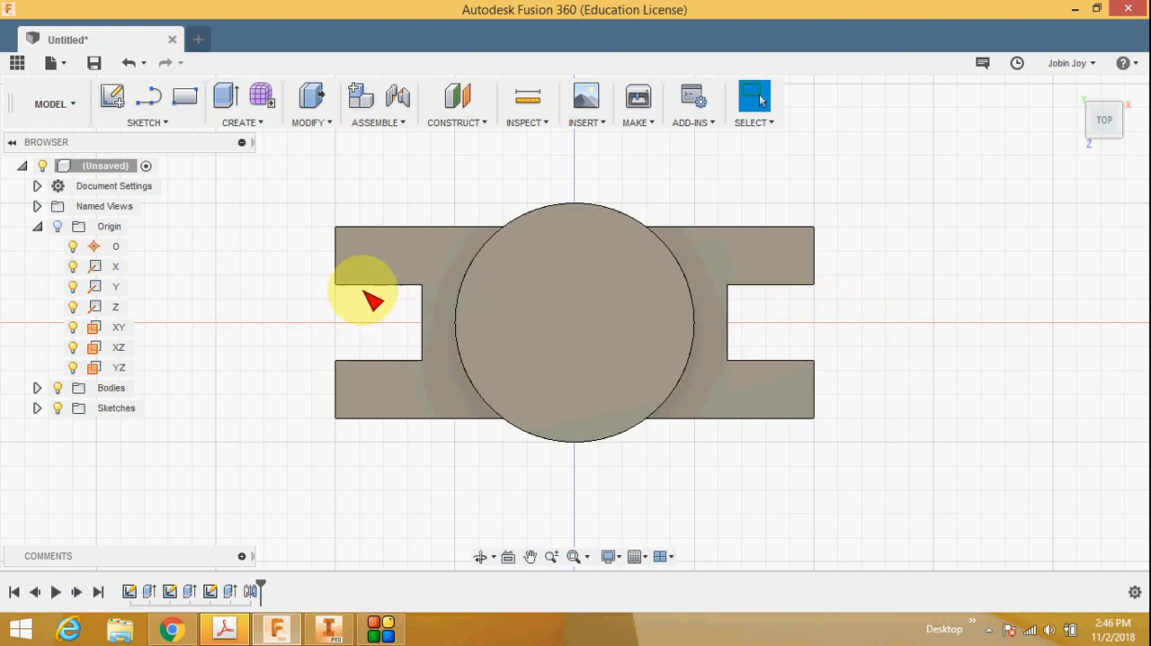
click(1075, 89)
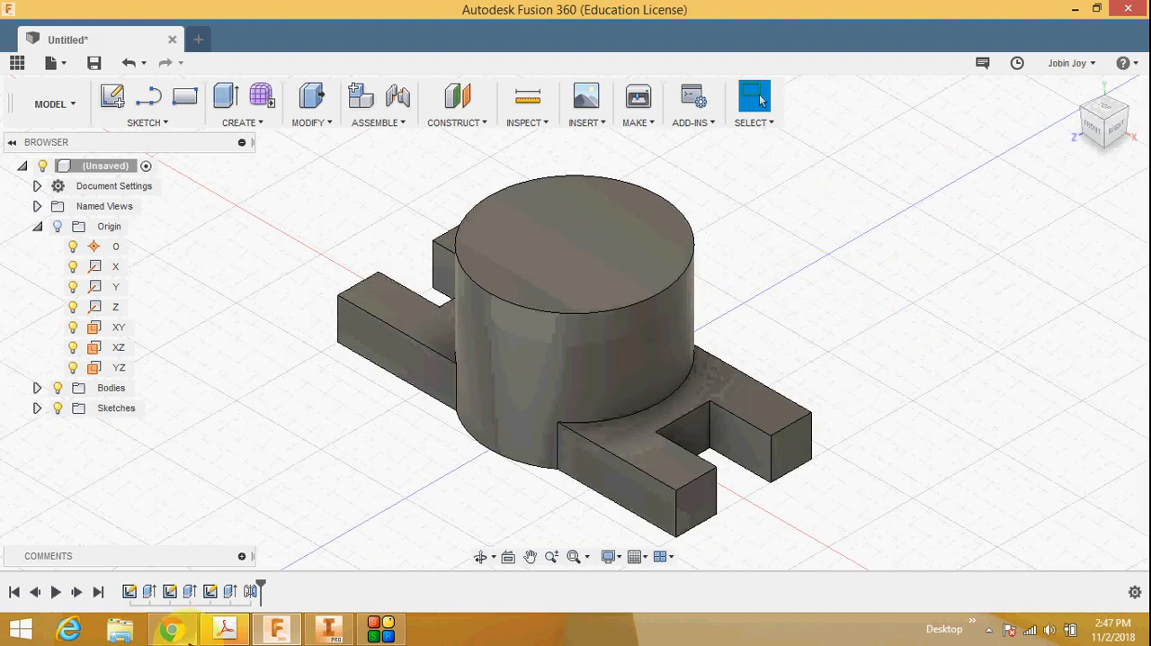
click(173, 629)
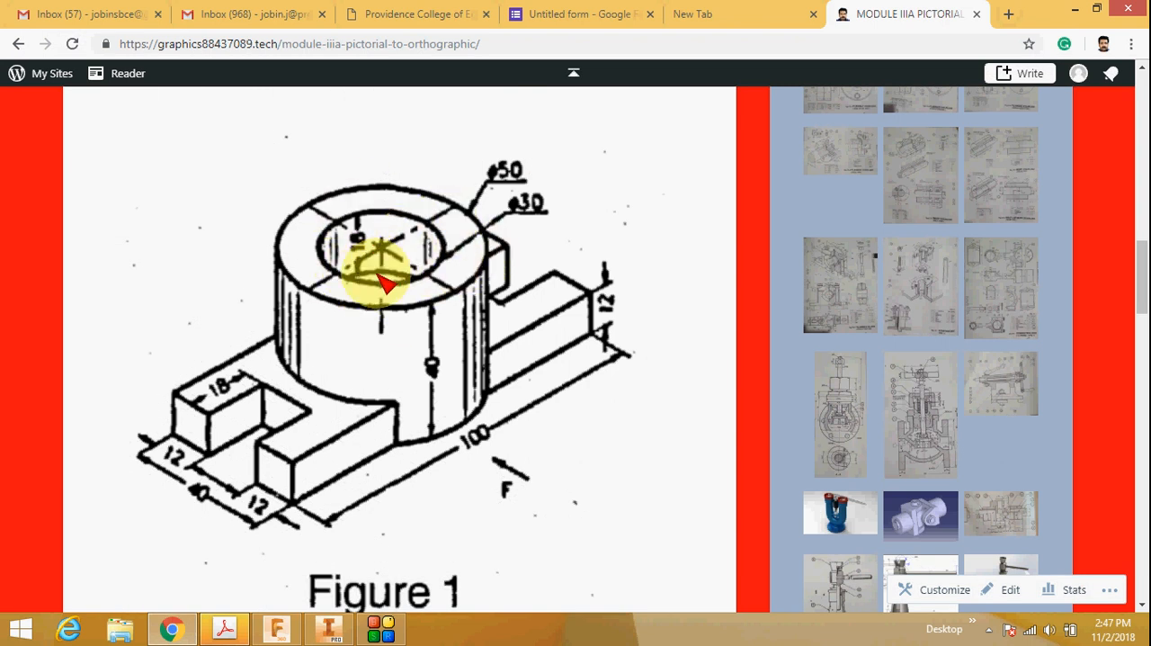
click(277, 628)
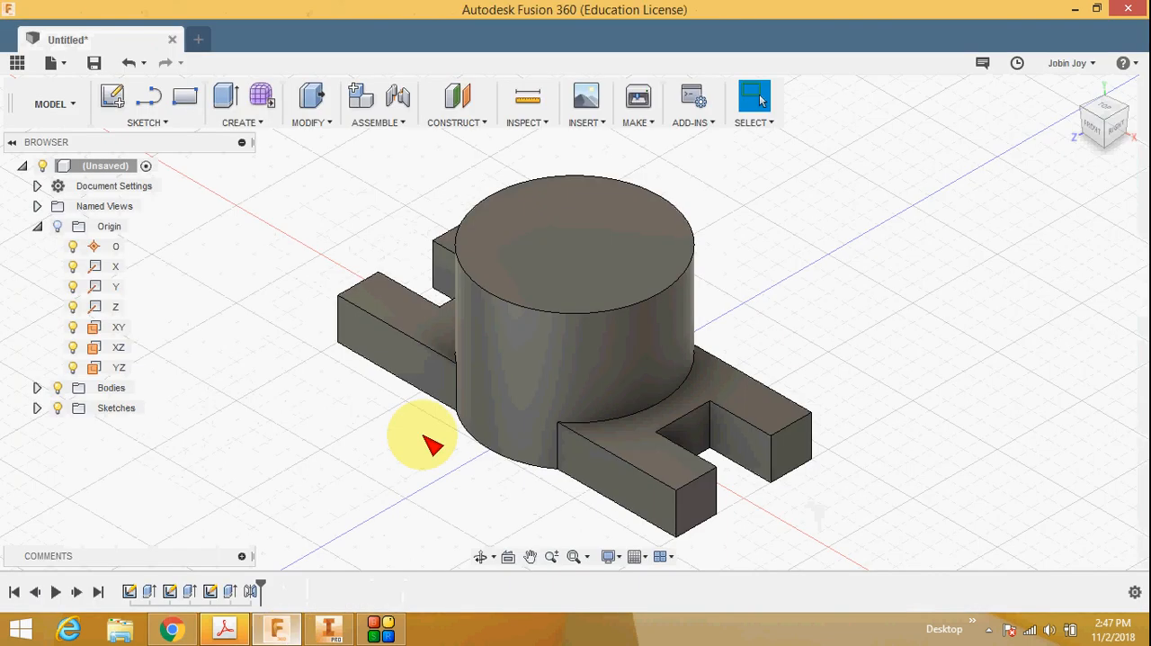
Step: Sketch a 30 mm diameter circle at the centre of the cylinder's top face and finish the sketch
right_click(553, 243)
click(540, 327)
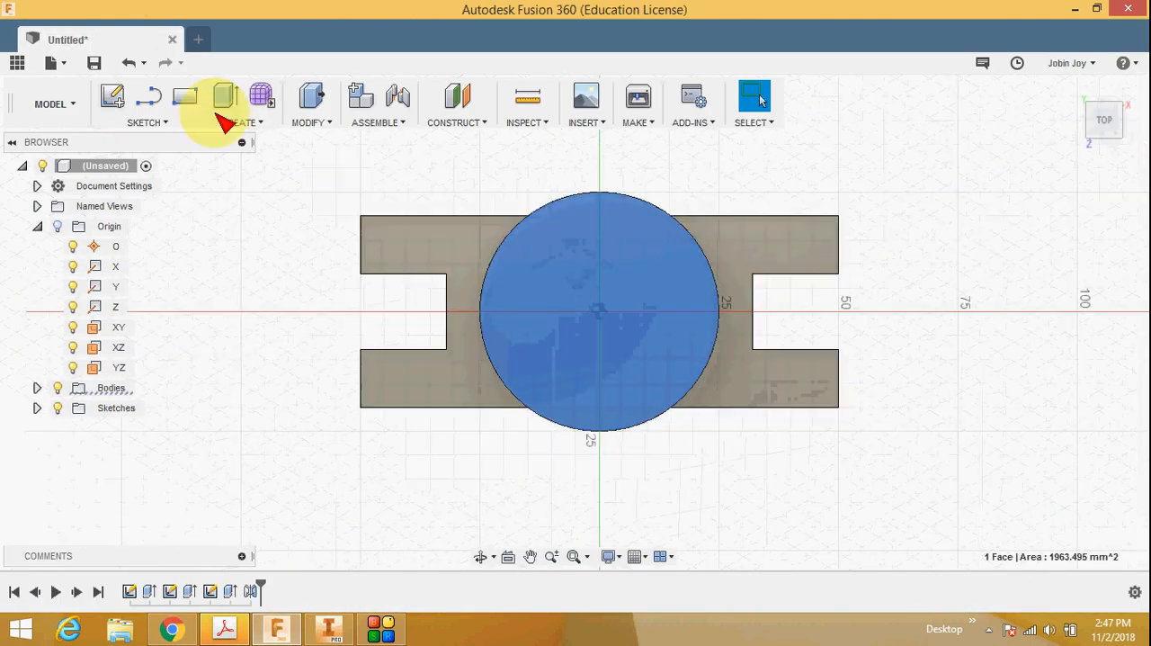
click(239, 123)
click(146, 122)
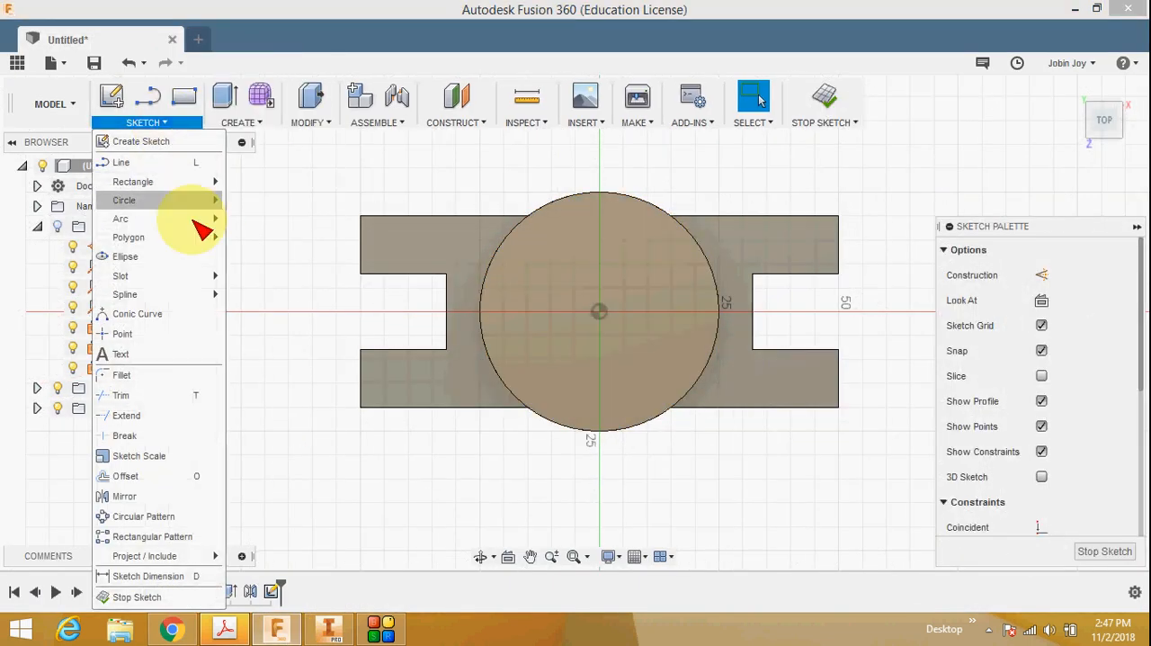
mouse_move(201, 199)
click(288, 200)
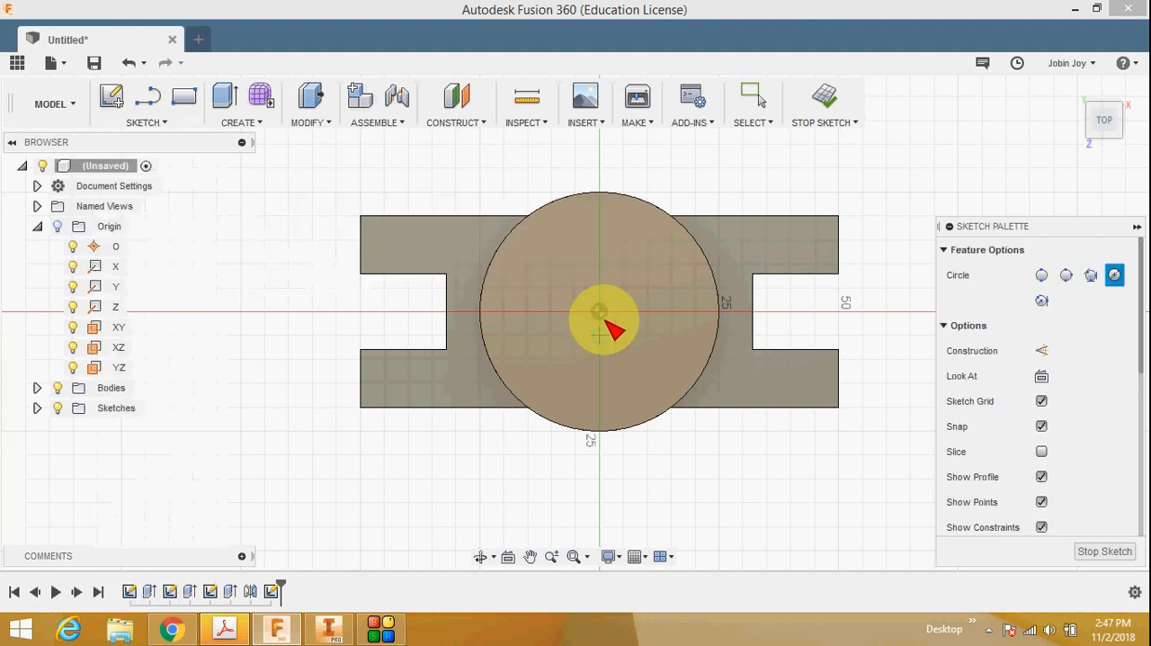
click(599, 312)
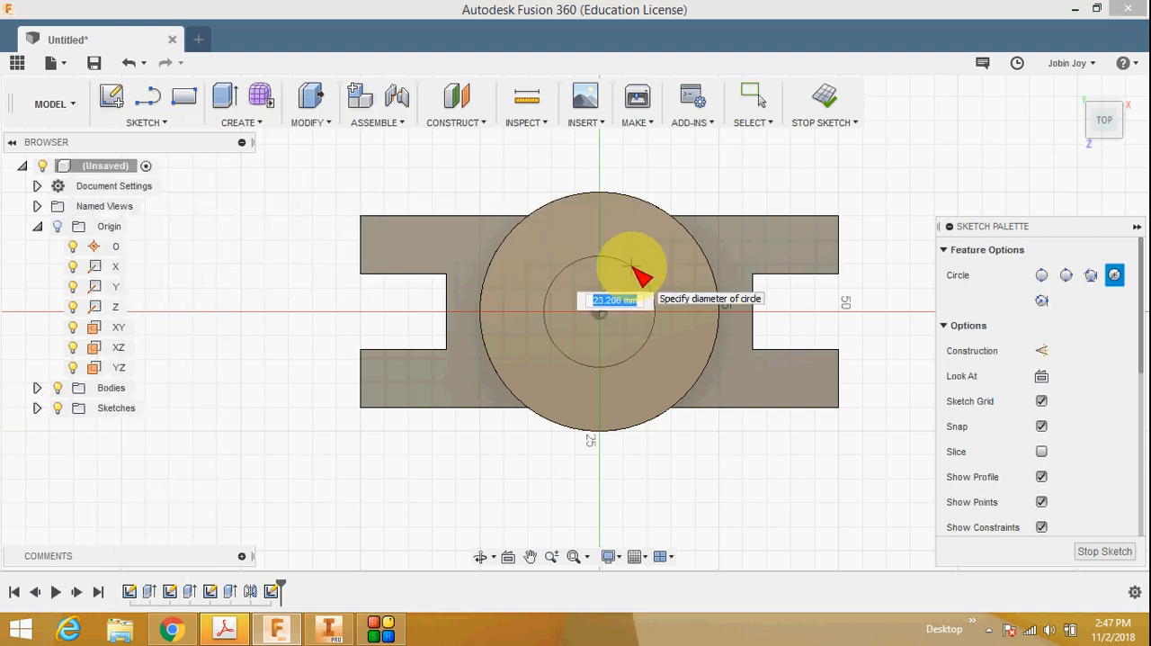
key(Return)
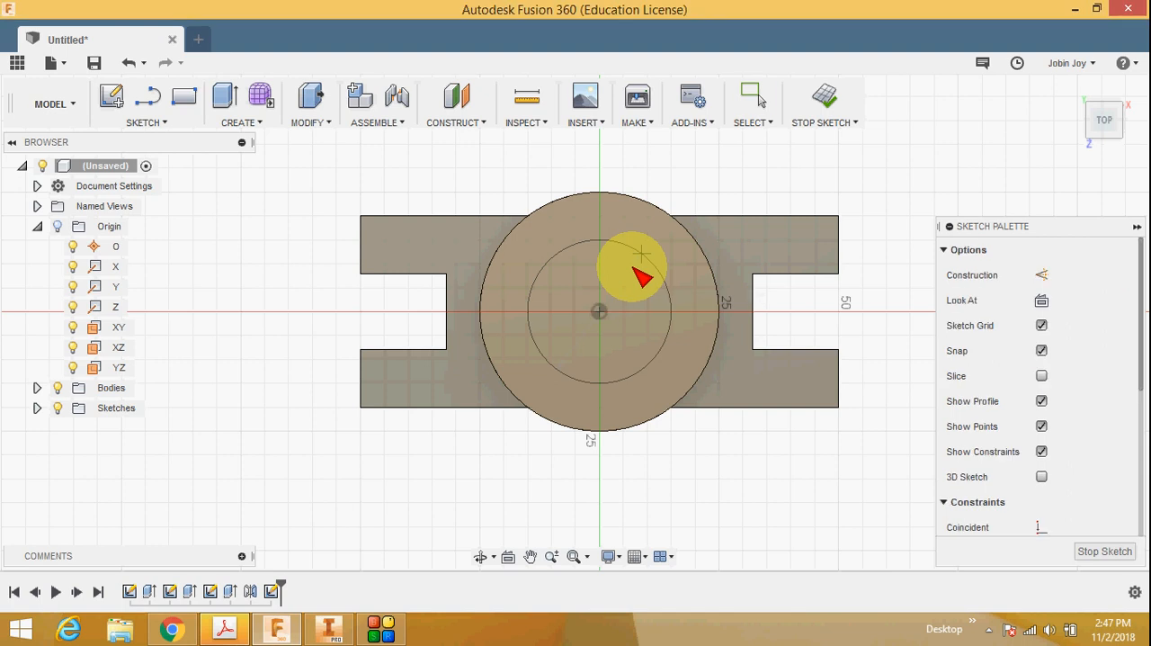
click(1092, 546)
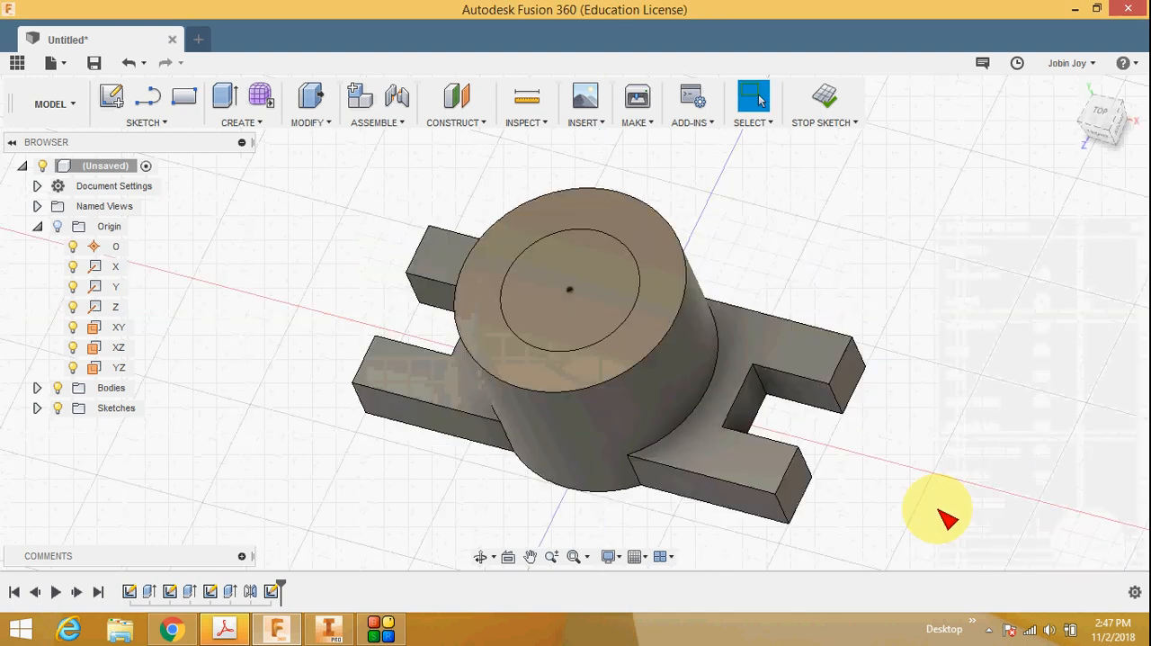
Step: Extrude the 30 mm circle 18 mm downward from the cylinder's top face as a cut, checking the depth against the browser's reference drawing
click(261, 122)
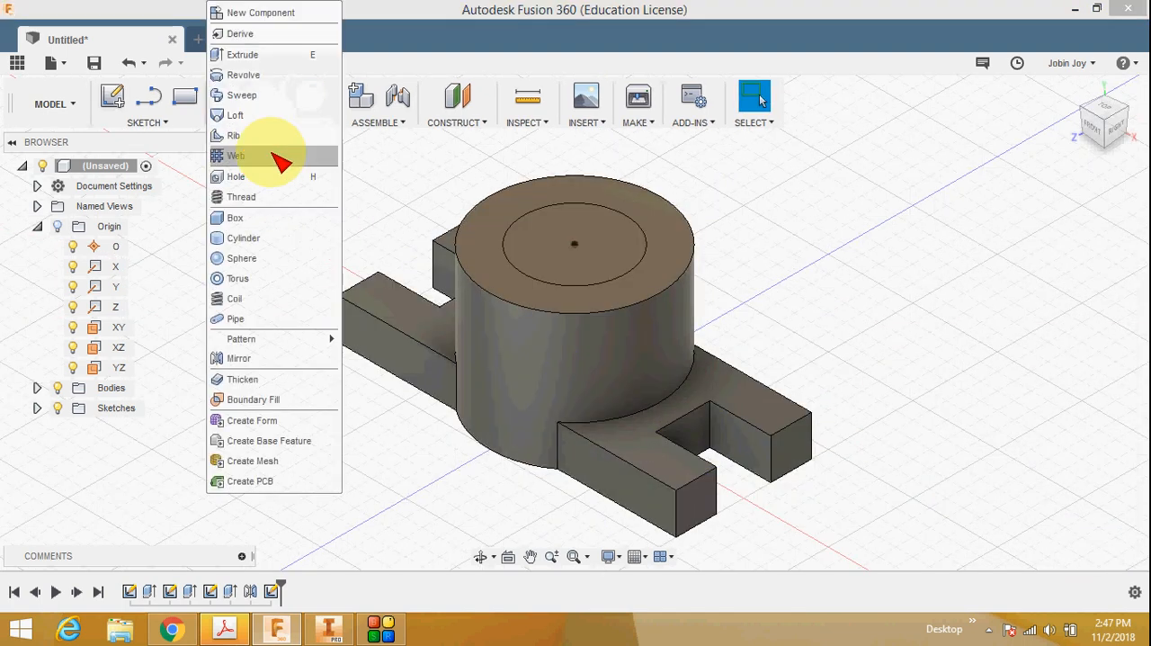
click(274, 56)
click(558, 247)
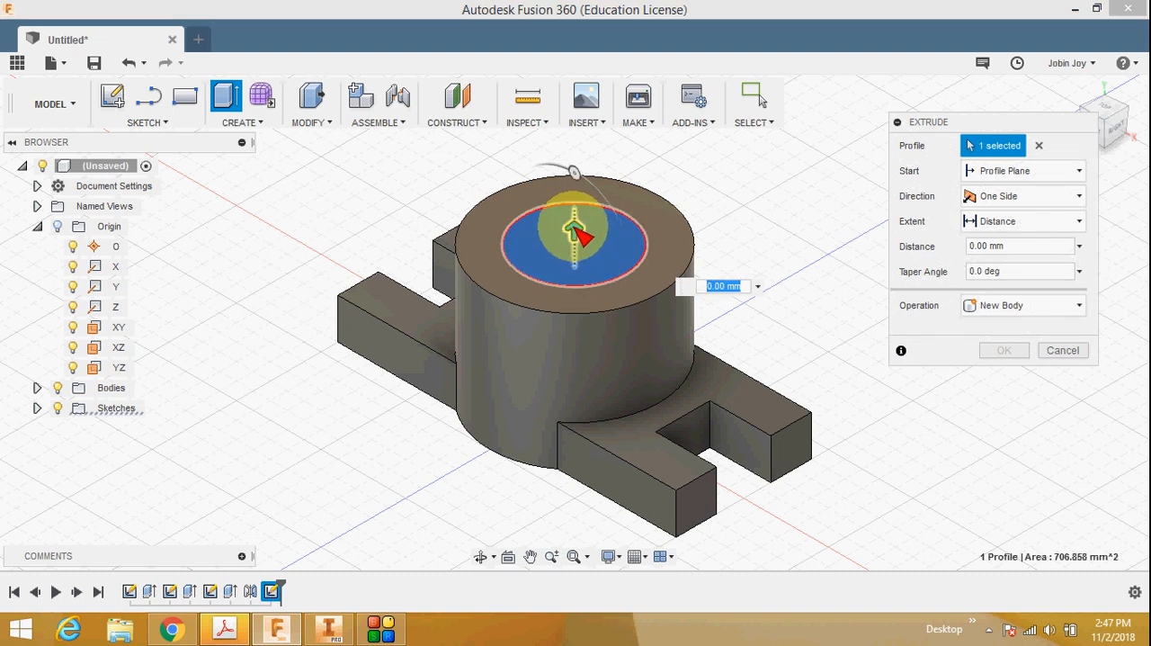
drag(580, 218, 576, 316)
click(996, 247)
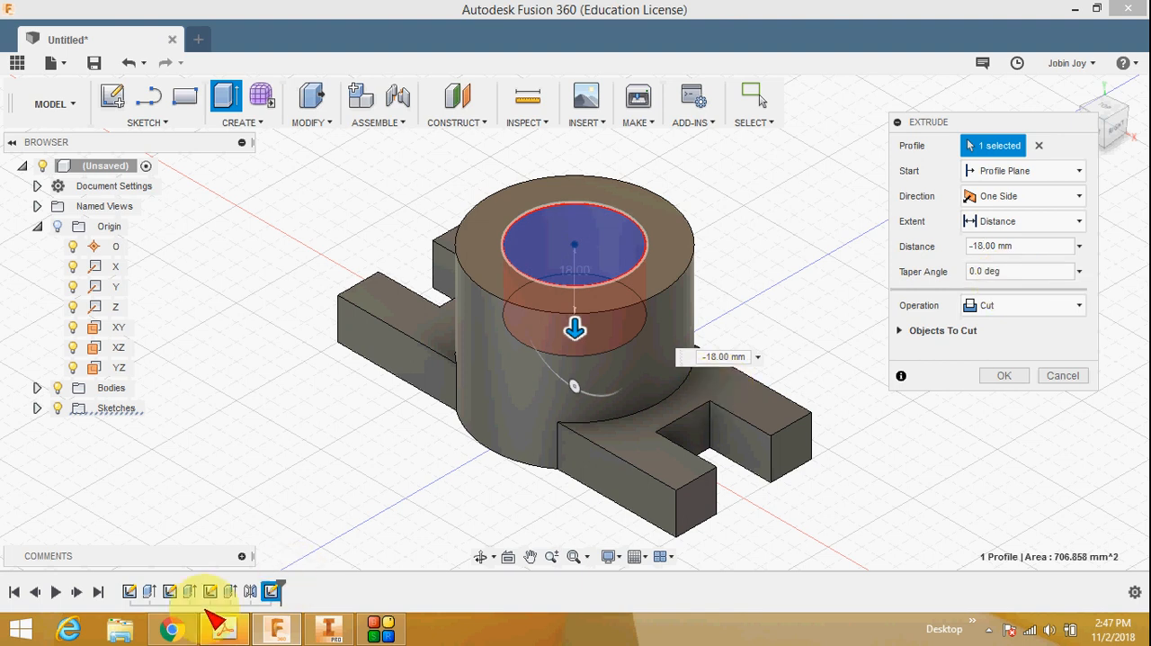
click(172, 629)
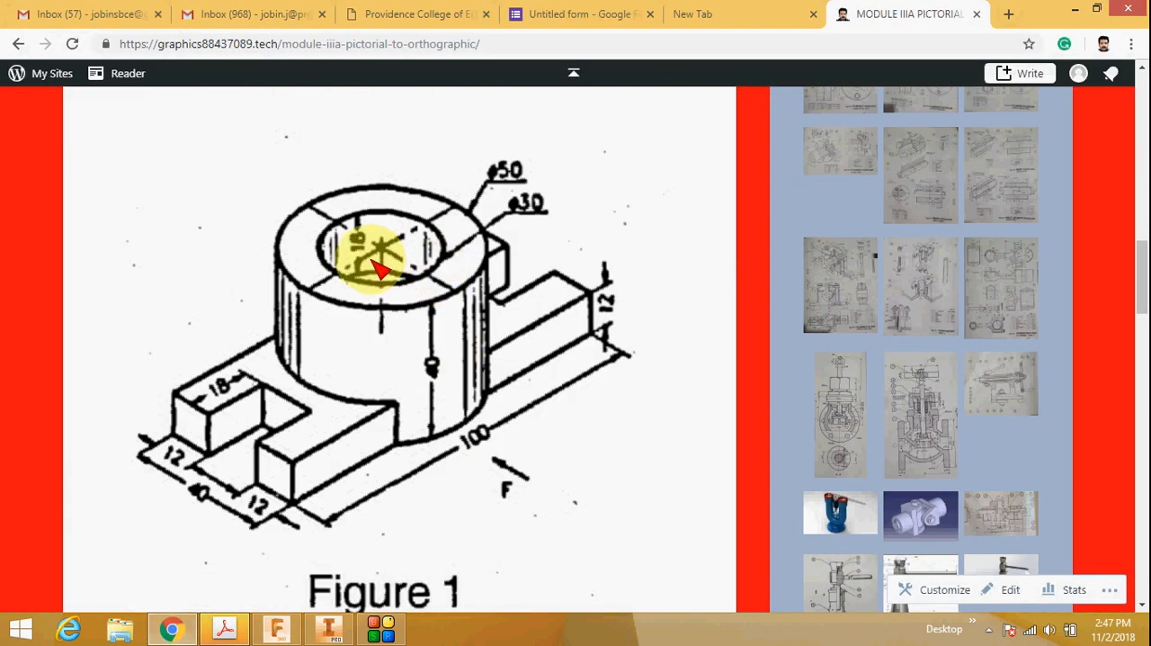
click(276, 629)
click(1021, 375)
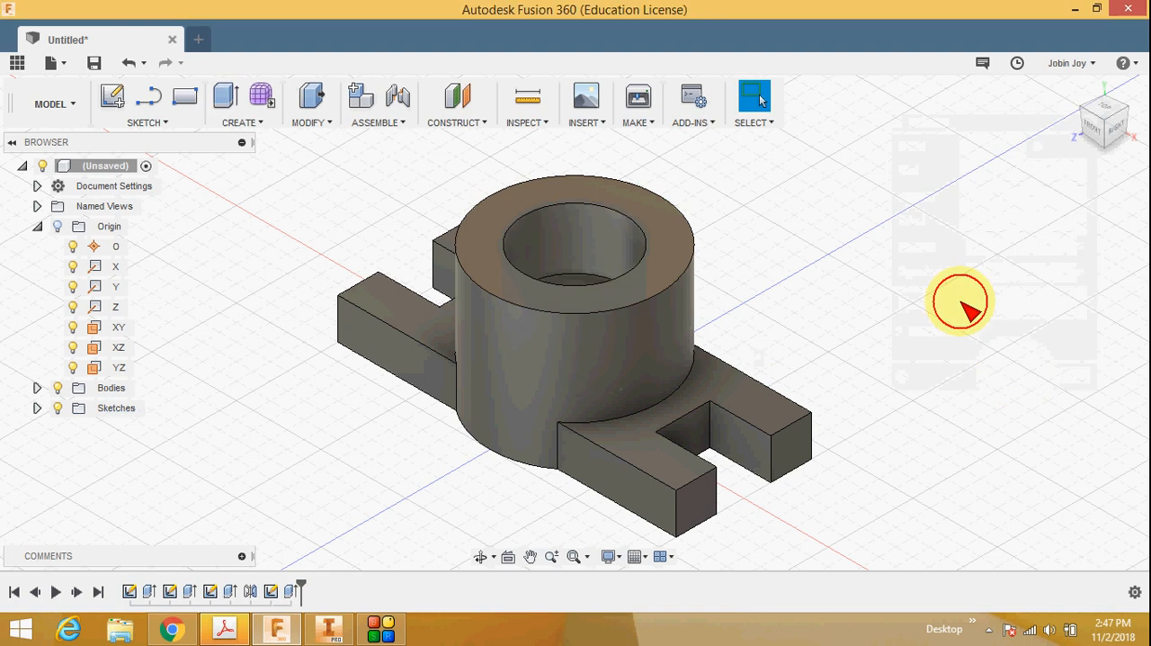
Step: Create a section analysis of the part on the YZ origin plane with a 0 mm offset and hatching shown
click(1110, 111)
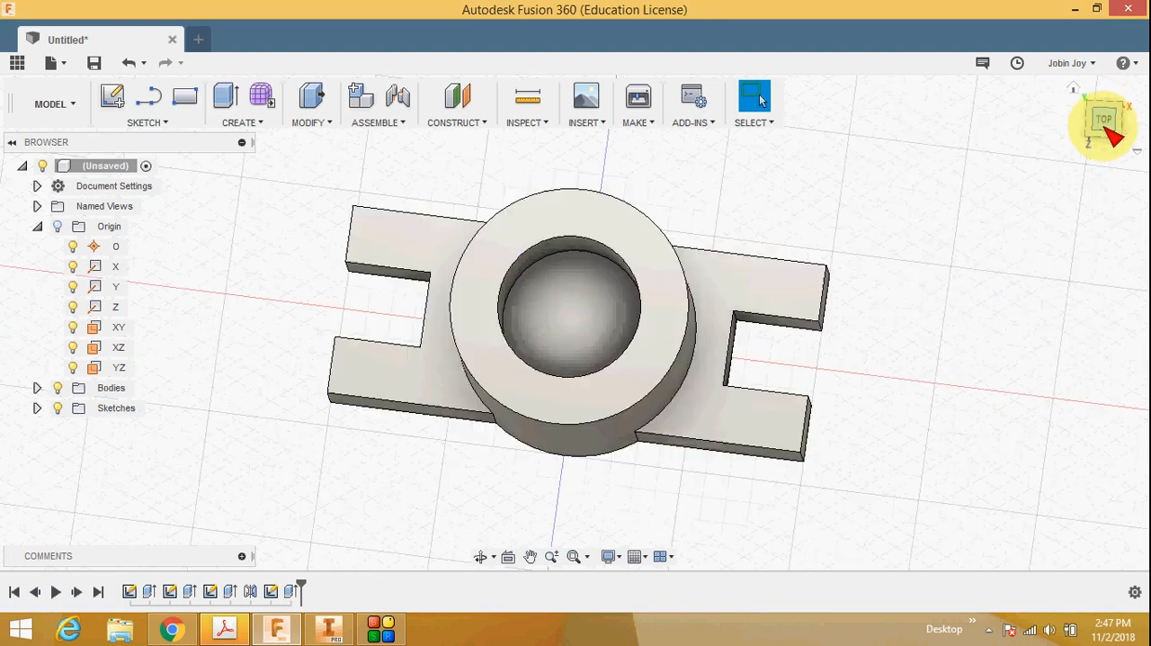
click(1076, 88)
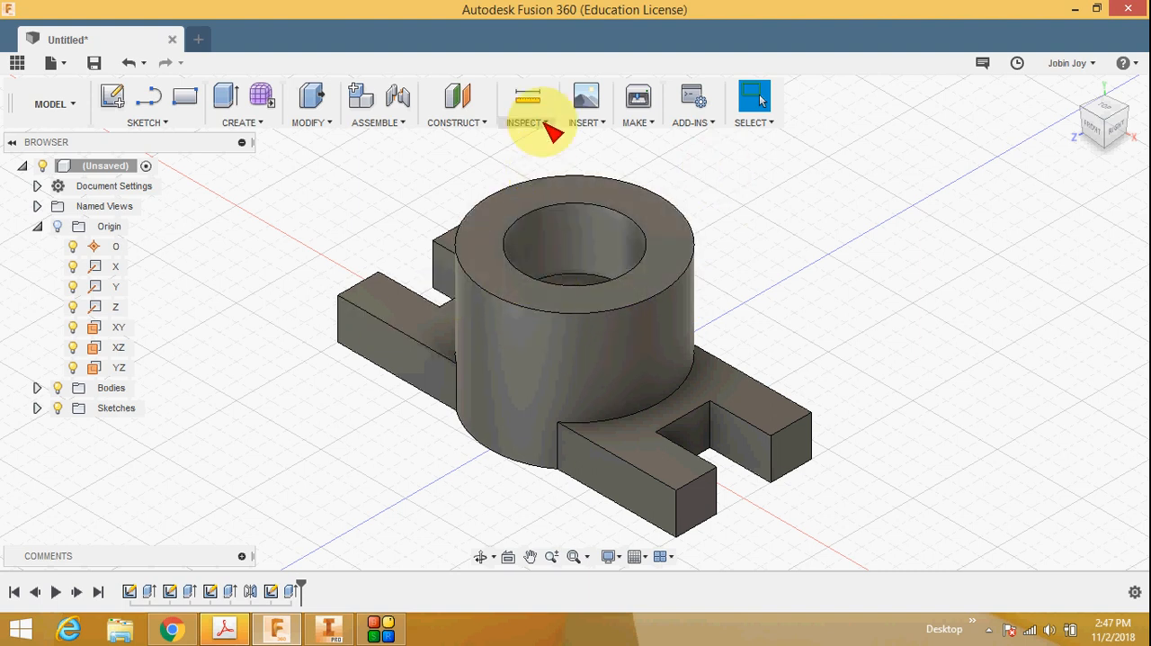
click(538, 122)
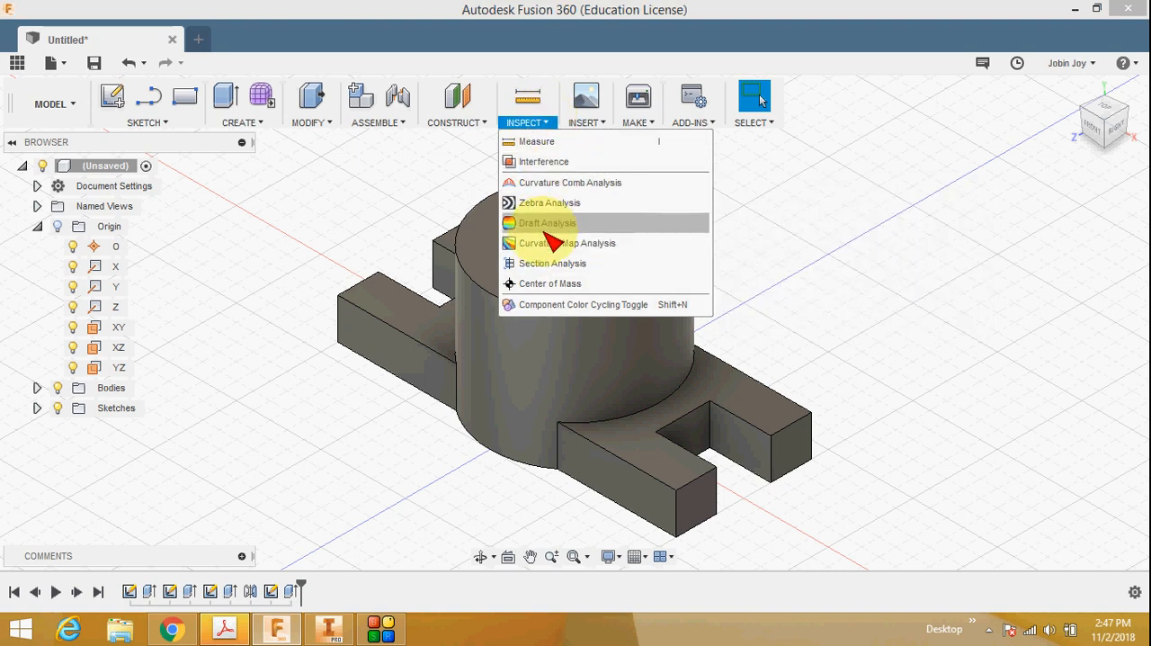
click(558, 263)
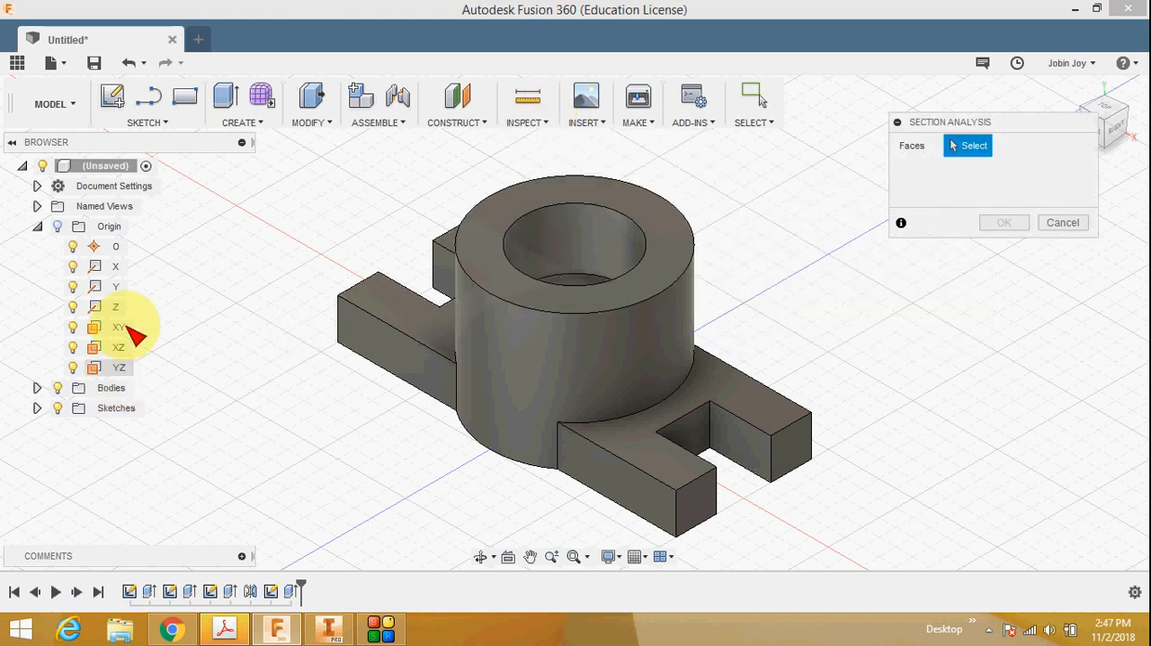
click(121, 366)
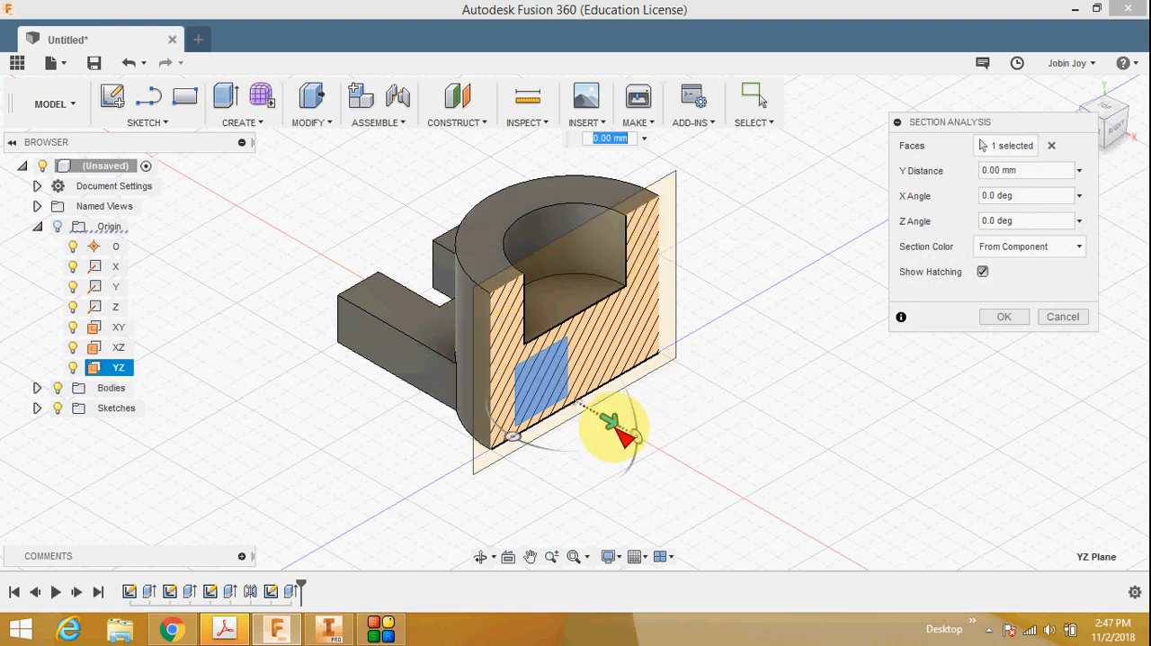
mouse_move(618, 437)
mouse_down()
mouse_move(699, 471)
mouse_move(465, 336)
mouse_move(746, 501)
mouse_move(617, 419)
mouse_up()
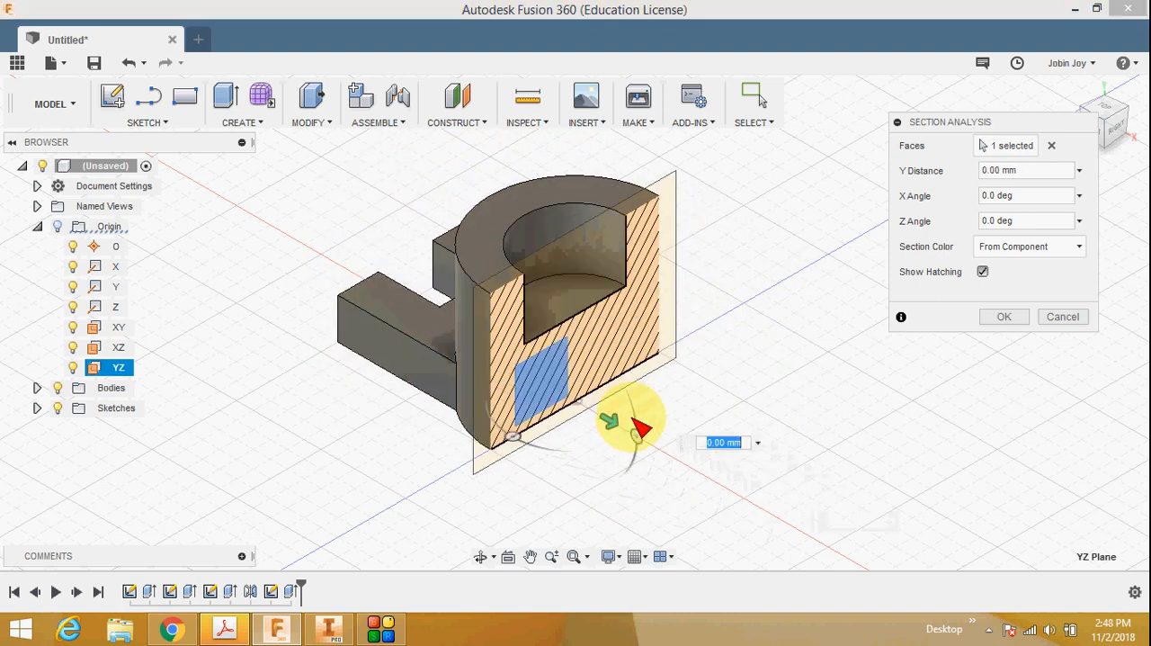
click(1002, 319)
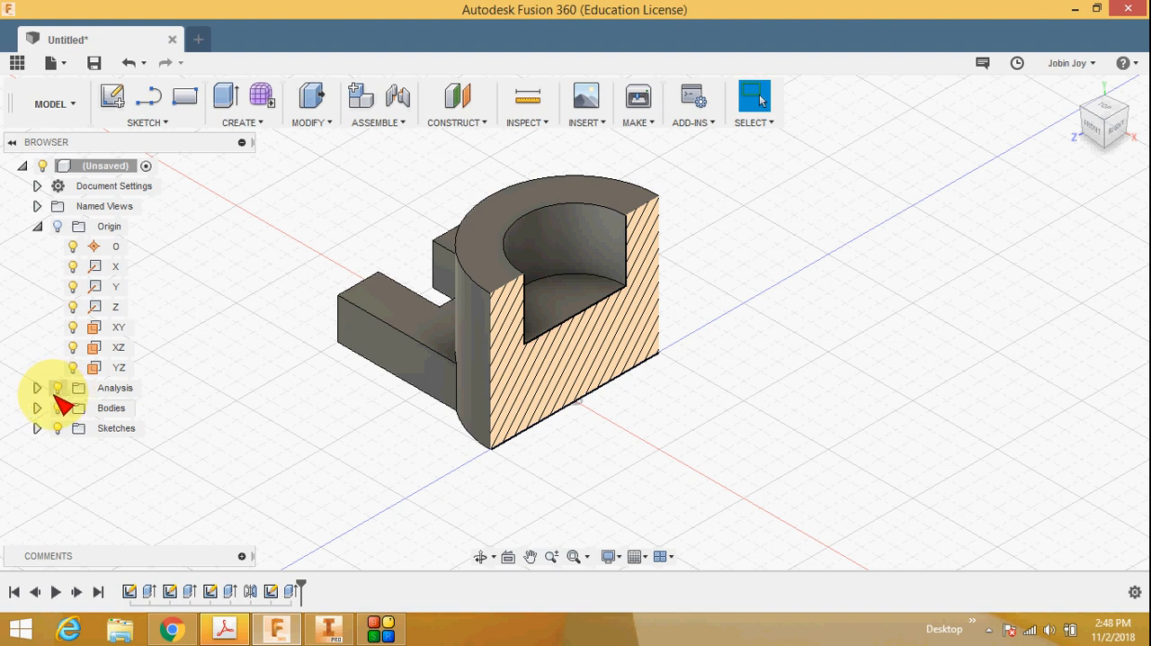
Step: Toggle the section analysis visibility to compare the cut and whole part, leaving the analysis hidden
click(58, 387)
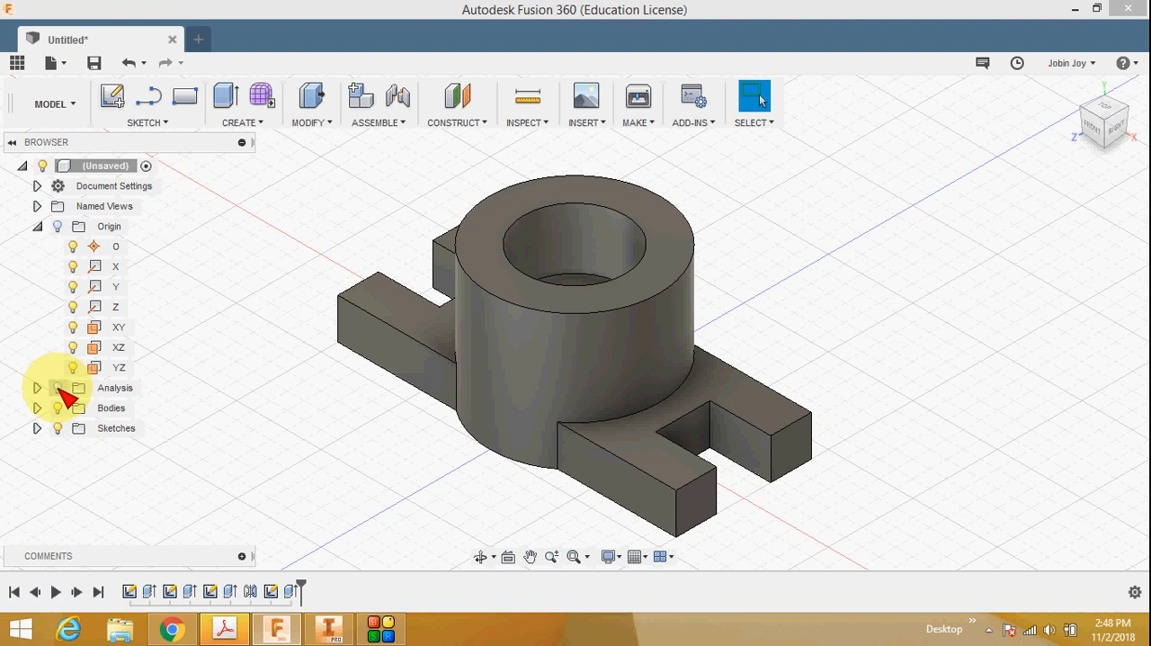
click(57, 387)
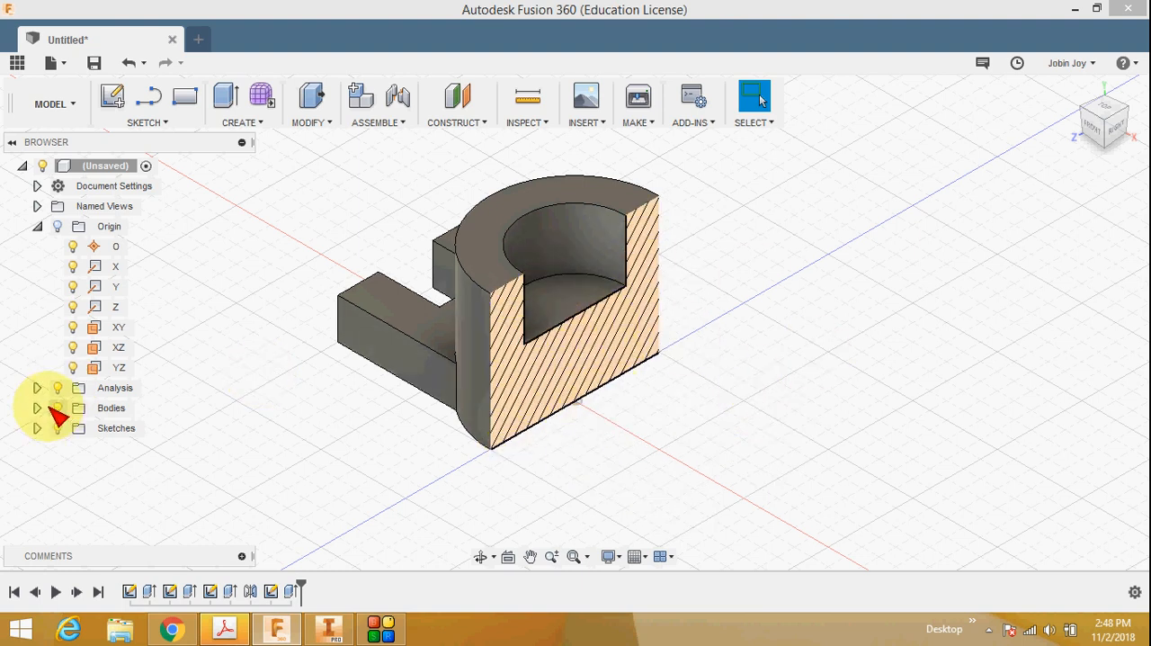
click(58, 388)
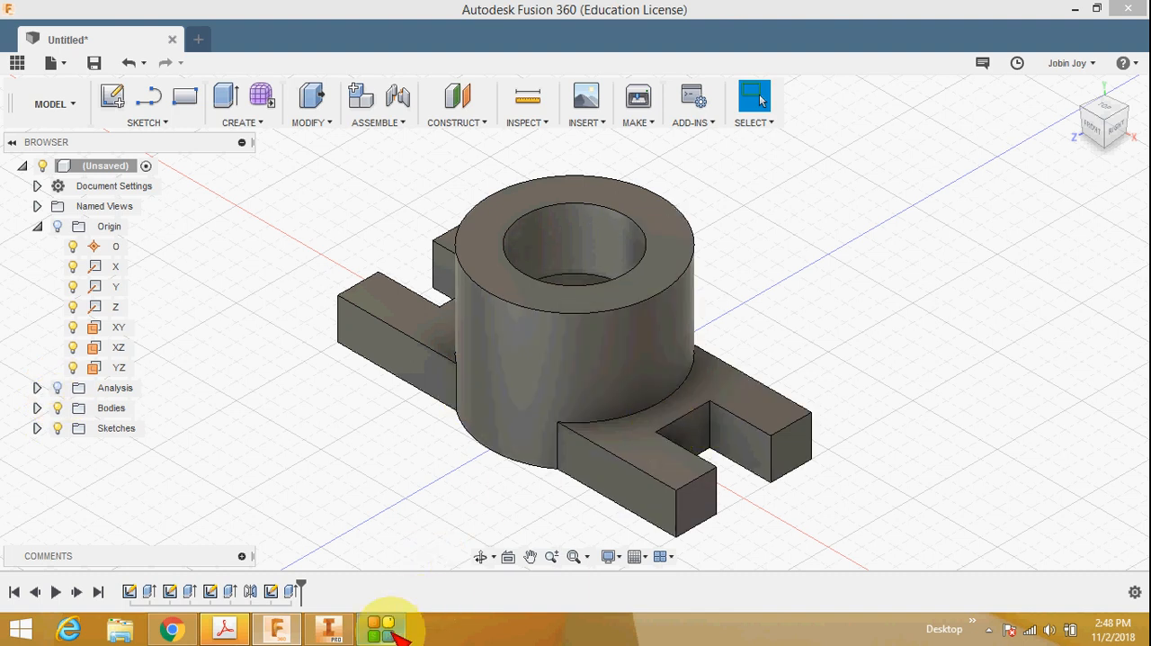